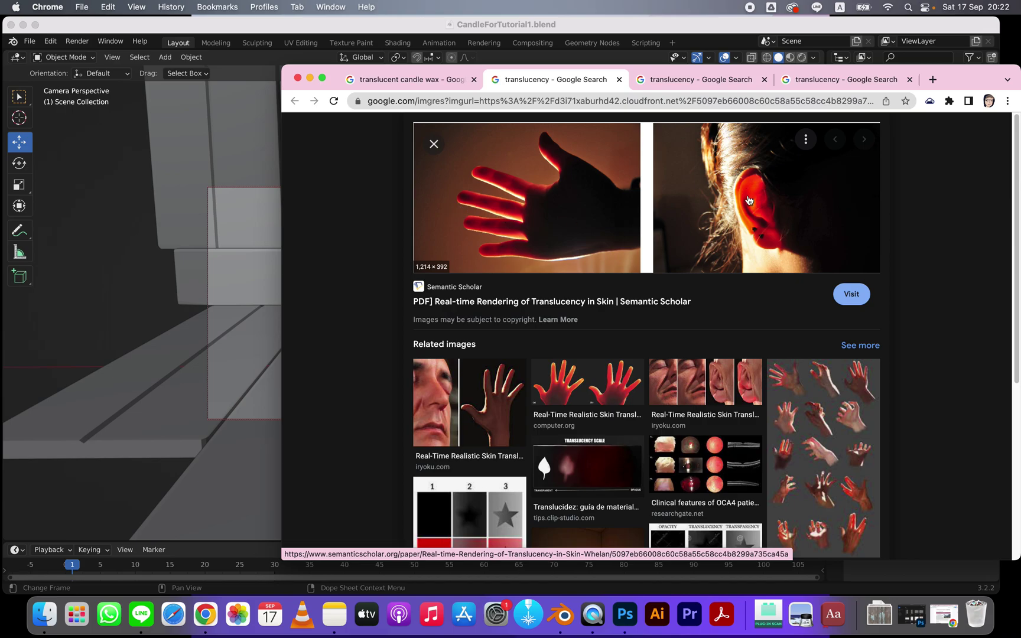
Review the translucency reference images and the translucent candle wax image results in the open browser tabs.
click(687, 83)
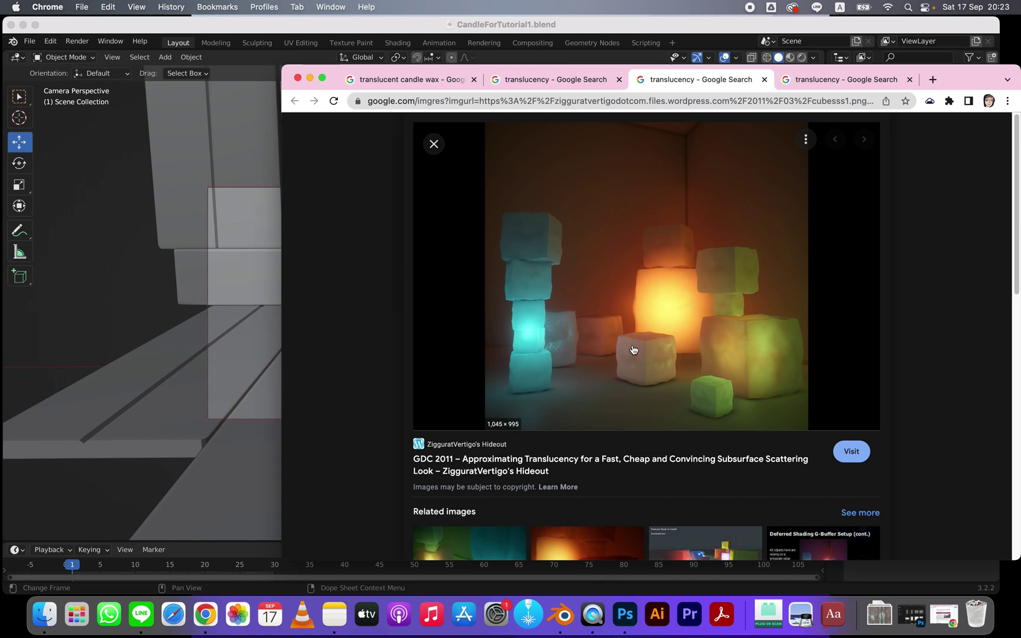
click(828, 82)
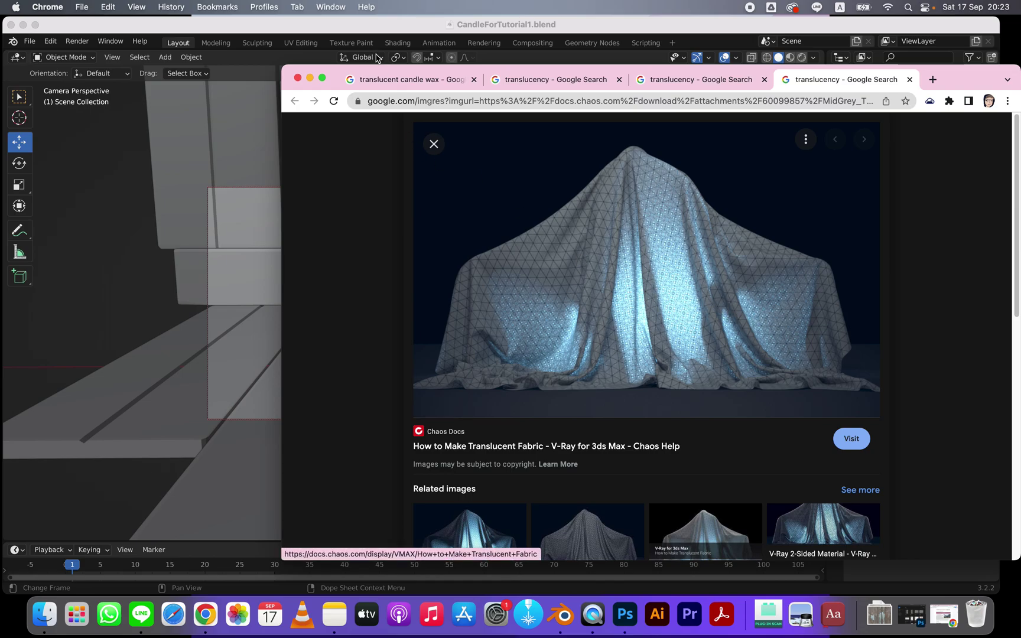
click(401, 80)
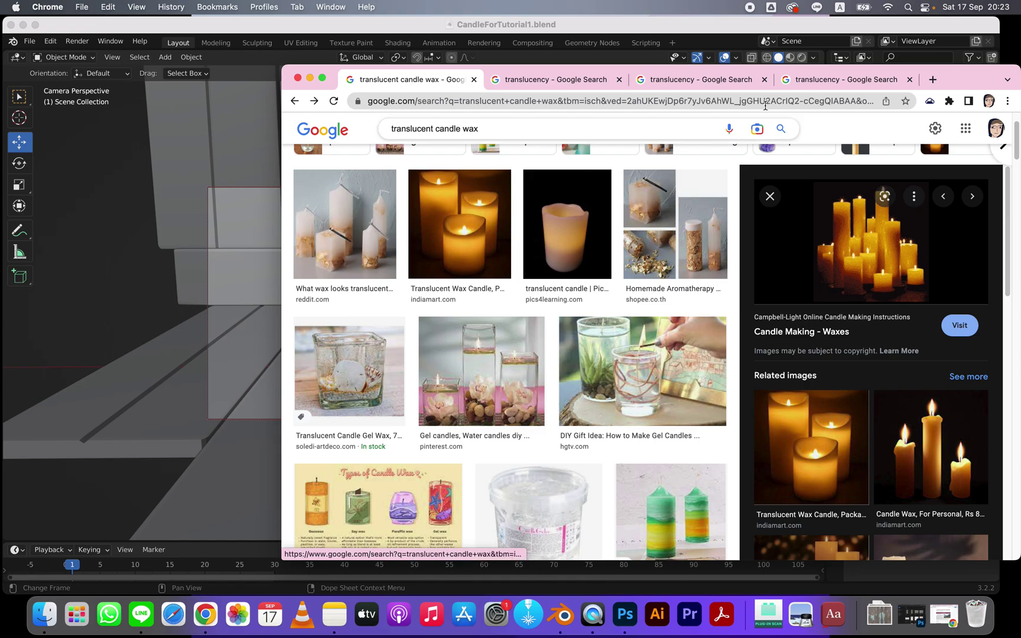
Switch to Blender, inspect the candle, wick and flame objects, and preview the scene in rendered shading before returning to solid shading.
key(super+Tab)
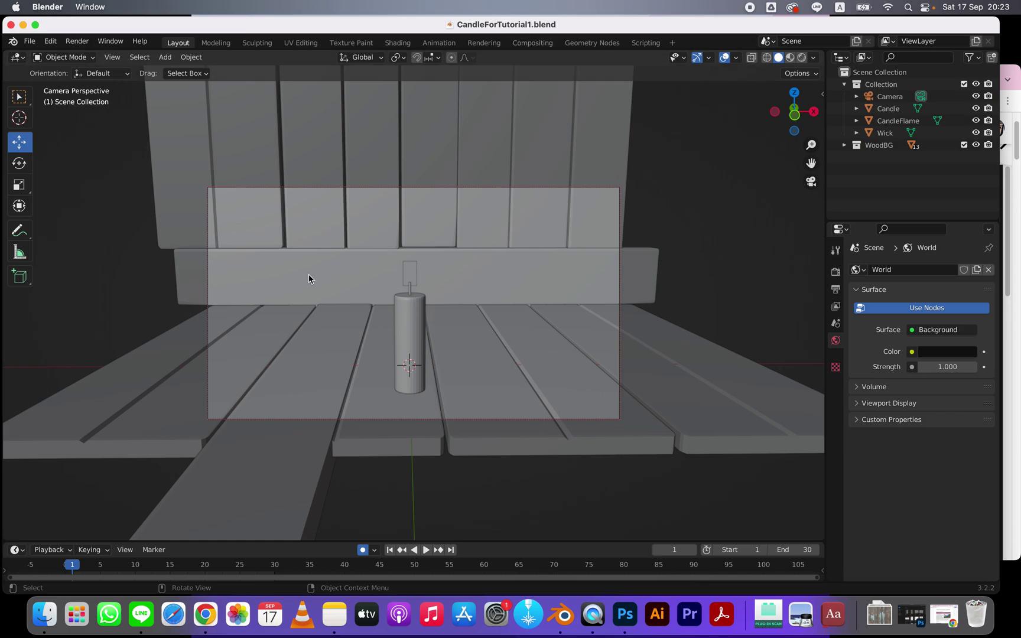
click(414, 310)
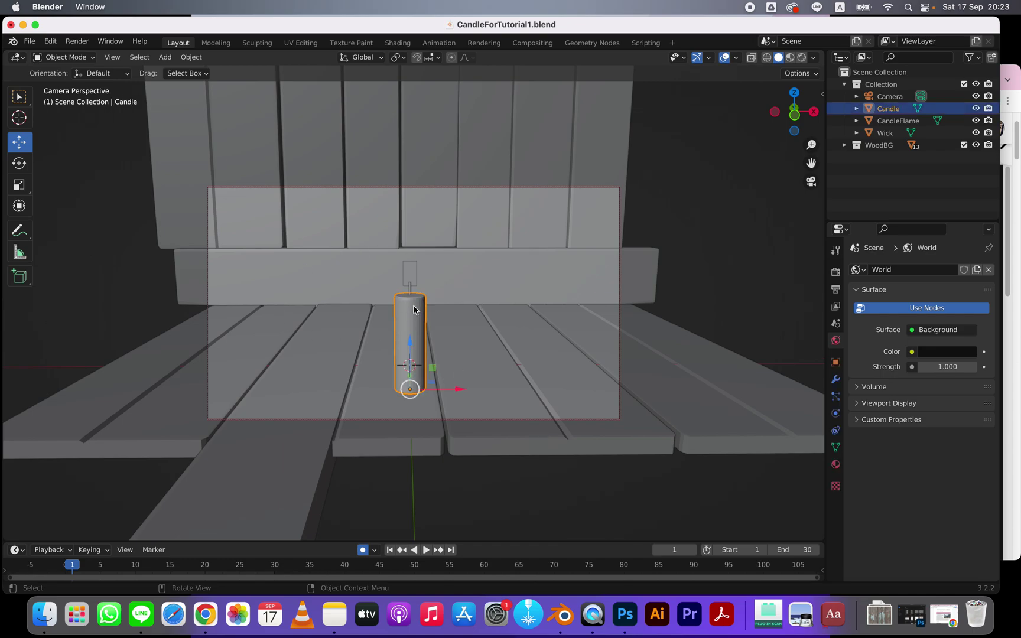
click(411, 294)
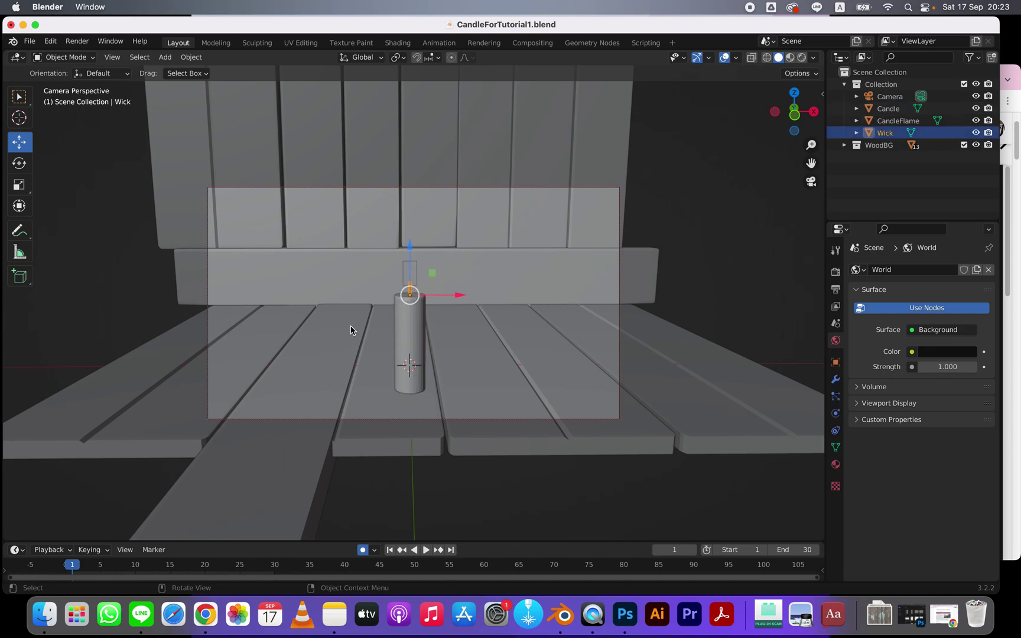
click(411, 274)
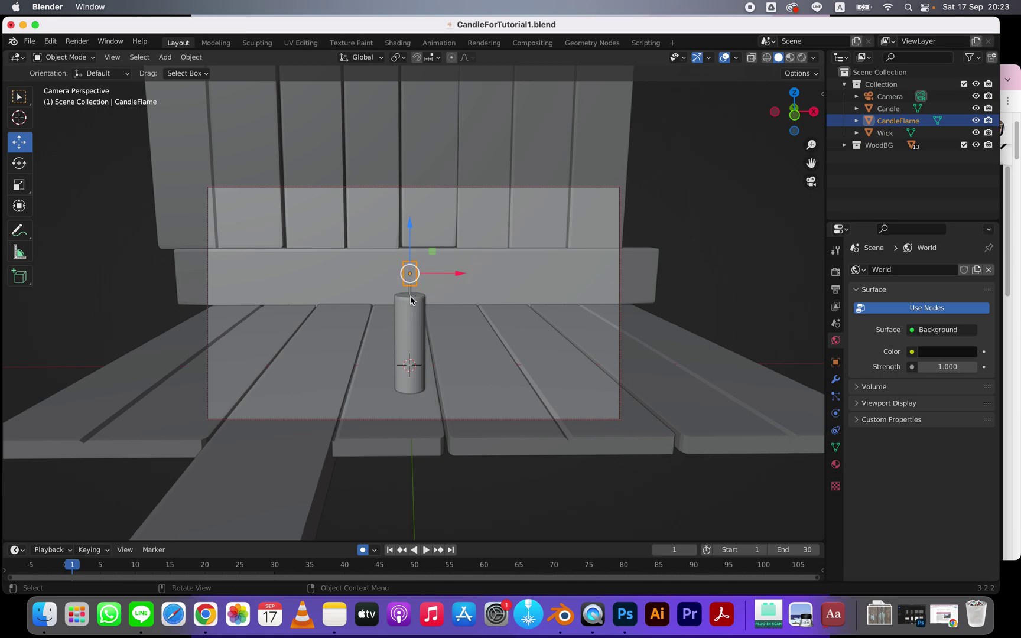
click(707, 228)
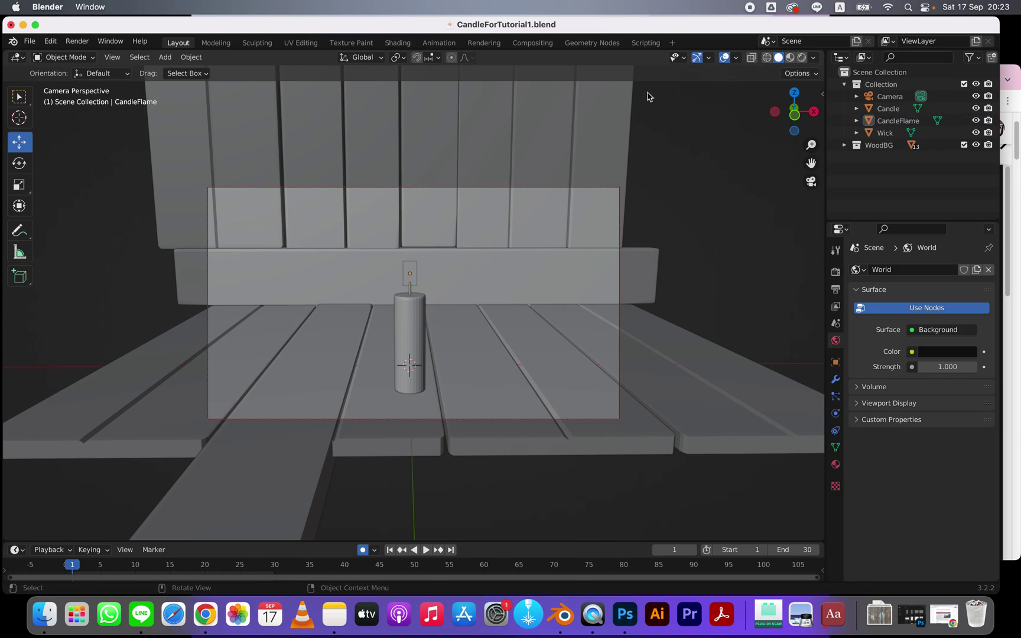
click(801, 57)
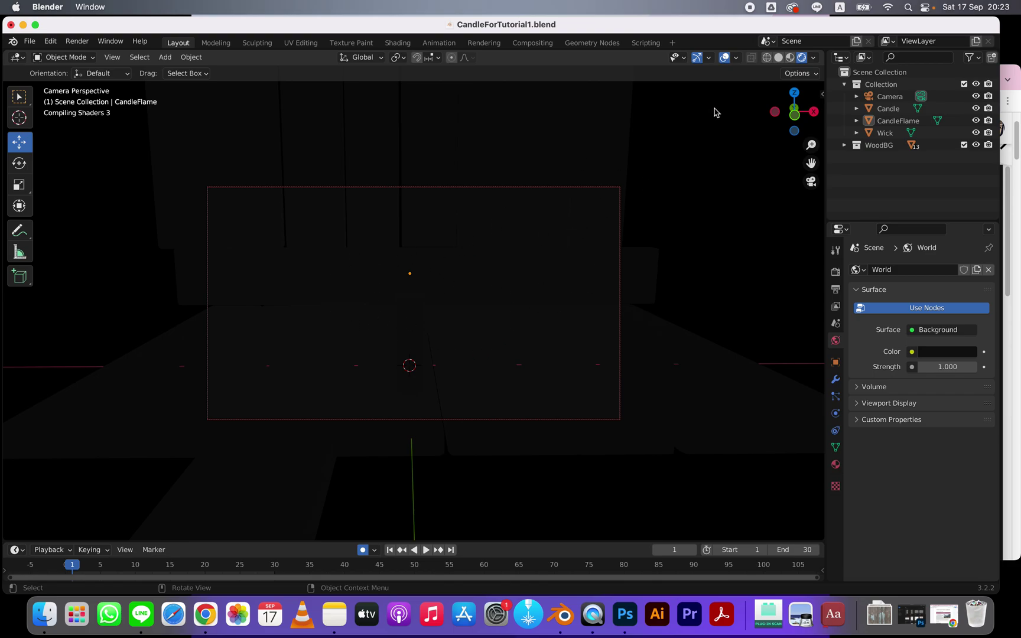
click(778, 58)
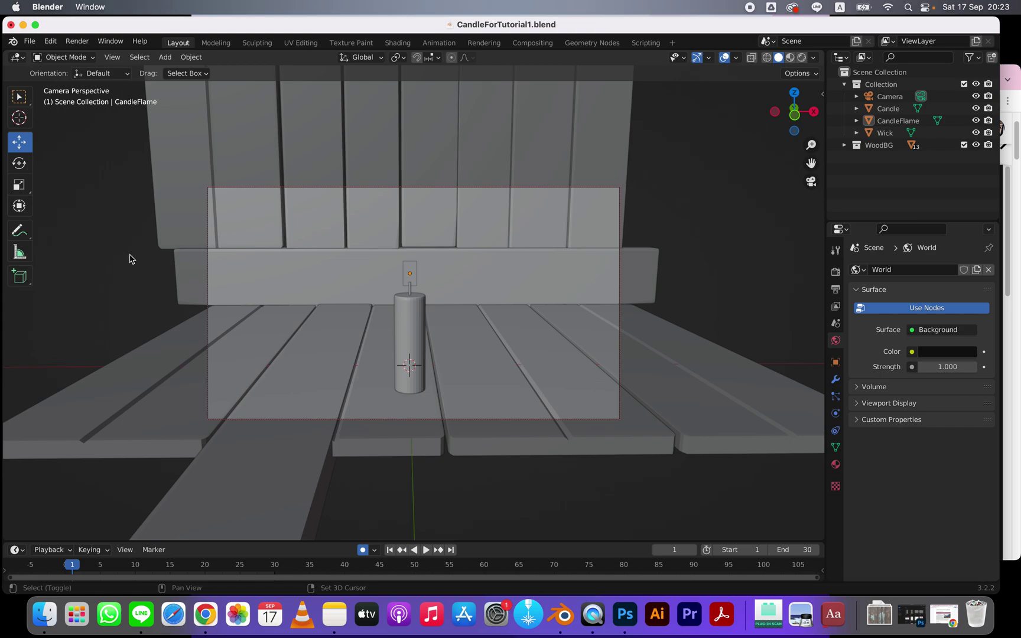
Add a point light to the scene.
key(shift+a)
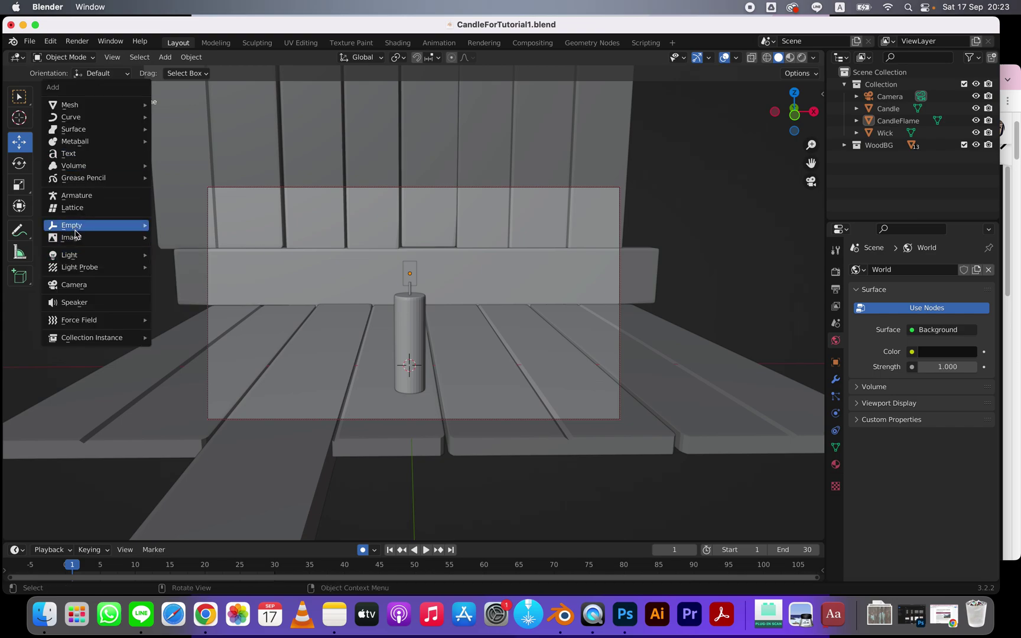
mouse_move(80, 254)
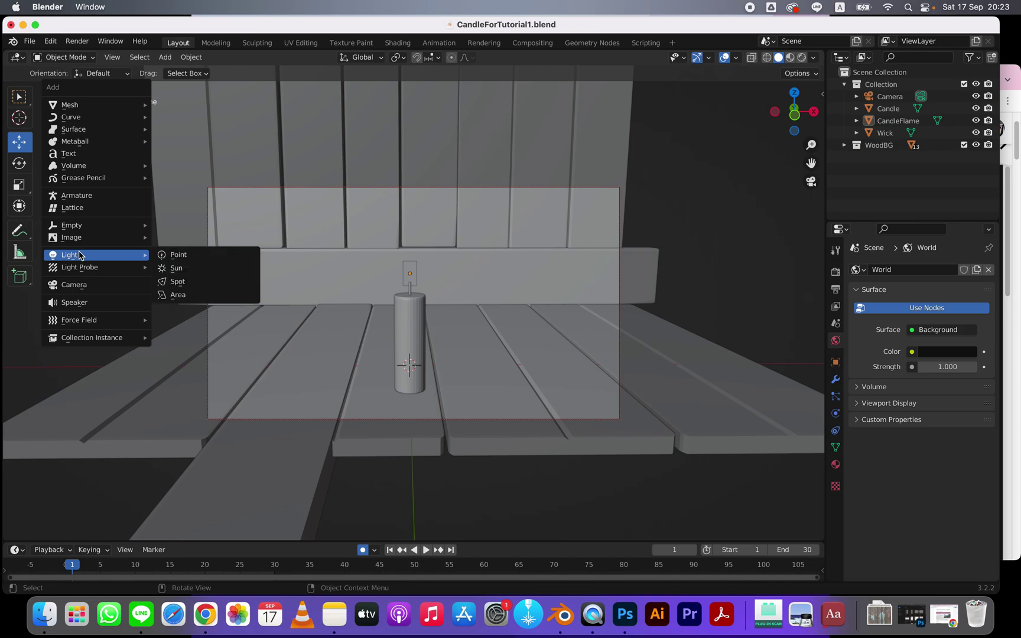
click(187, 254)
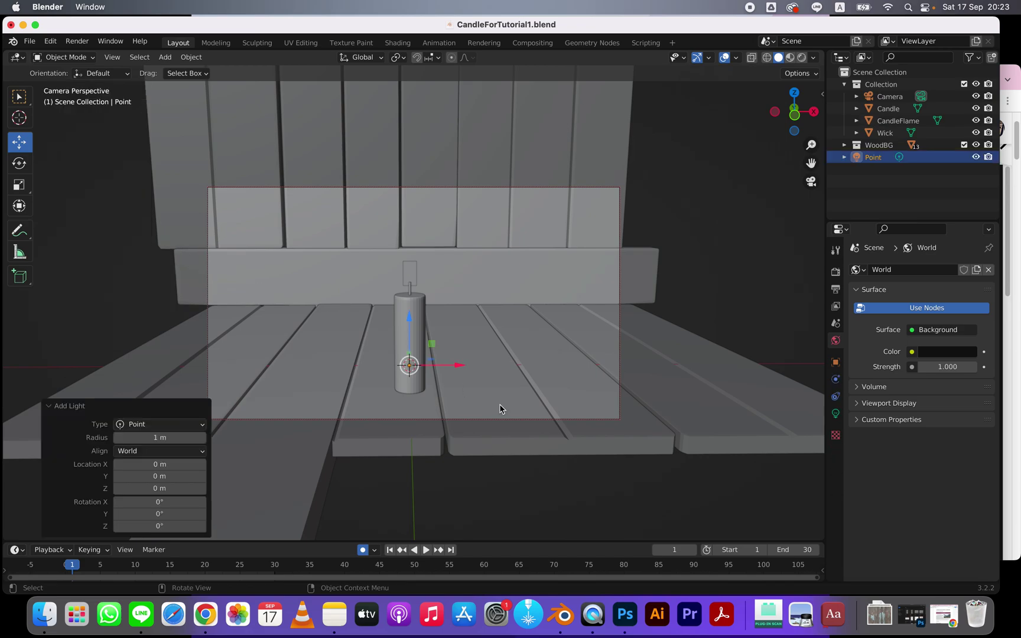
Position the point light directly above the candle's wick, working from the right orthographic view.
key(KP_1)
key(KP_3)
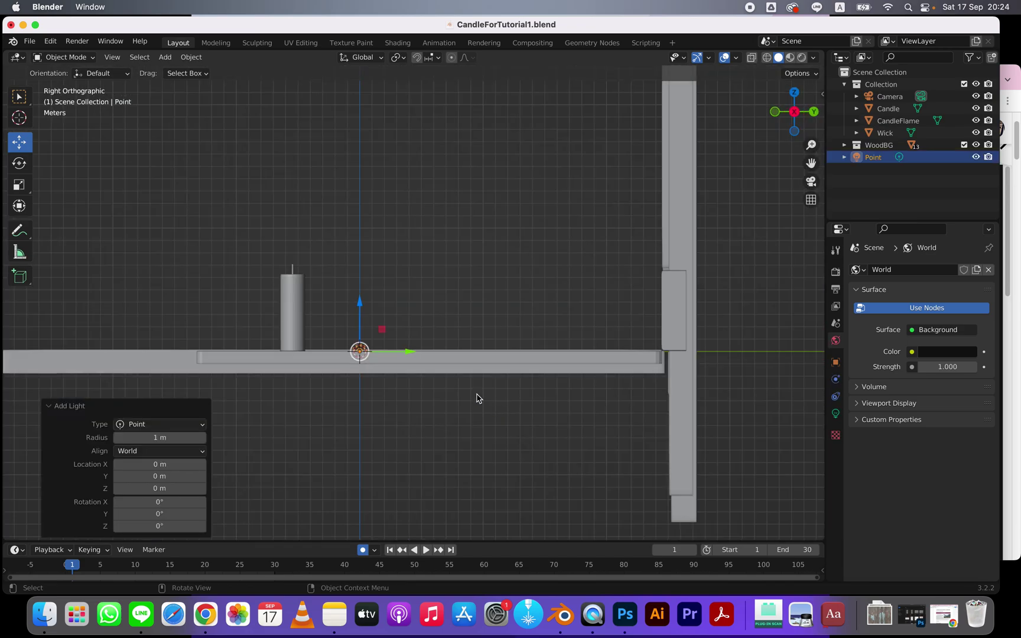
drag(360, 305, 358, 208)
drag(412, 255, 339, 250)
mouse_move(293, 208)
mouse_down()
mouse_move(292, 176)
mouse_move(294, 191)
mouse_up()
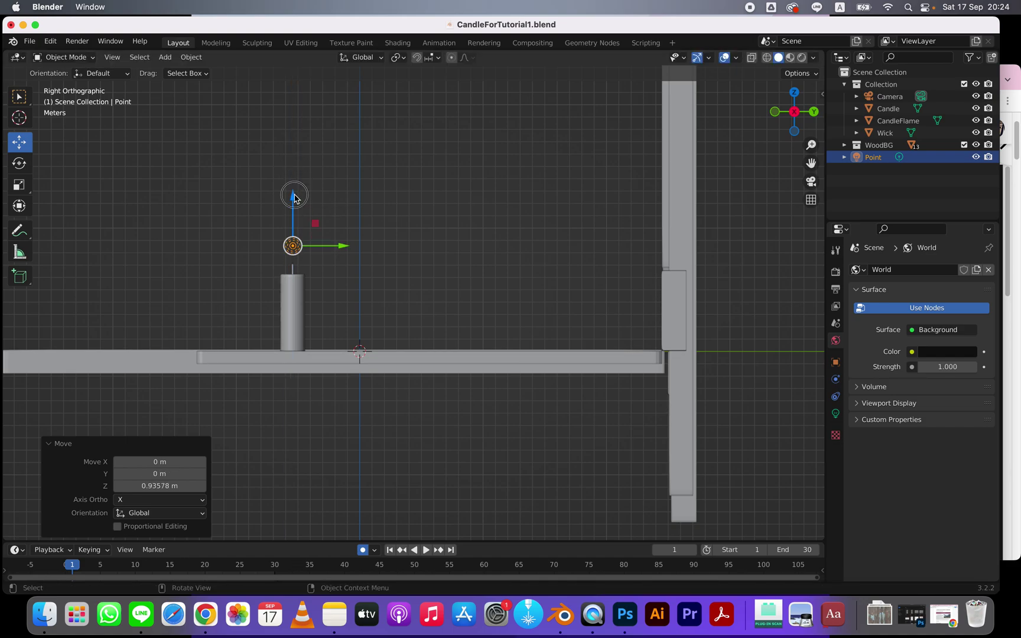
key(alt+a)
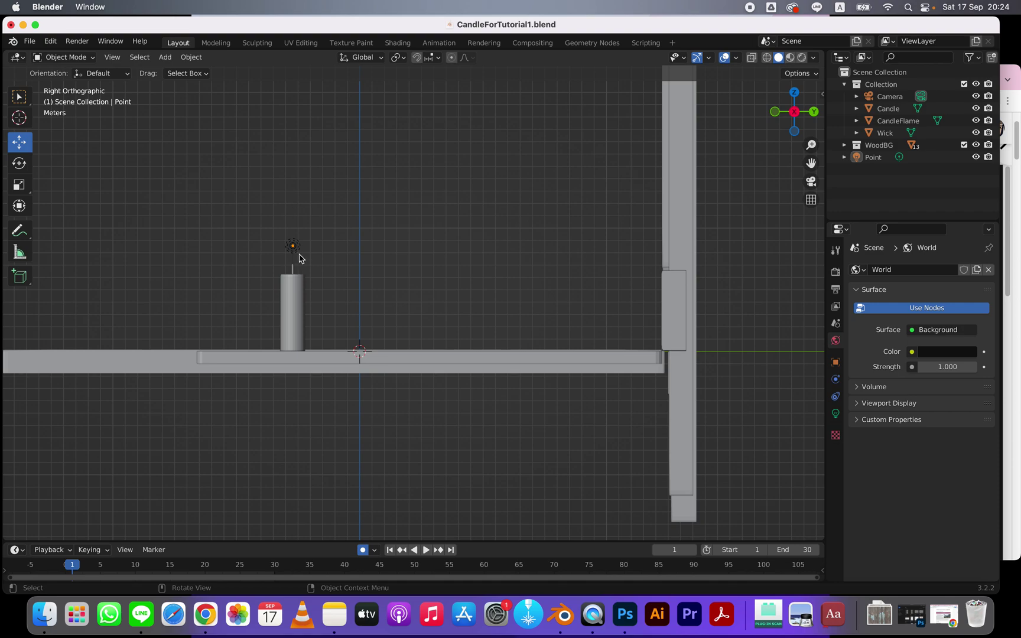
Move the point light into Collection with the candle objects and set its power to 1000 W.
click(875, 158)
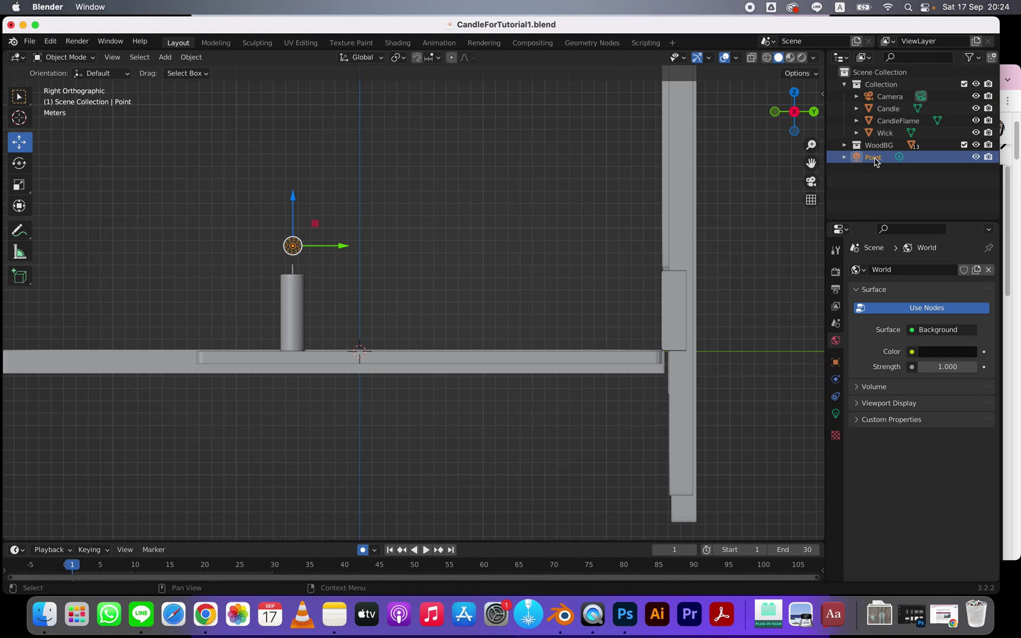
drag(876, 161, 882, 88)
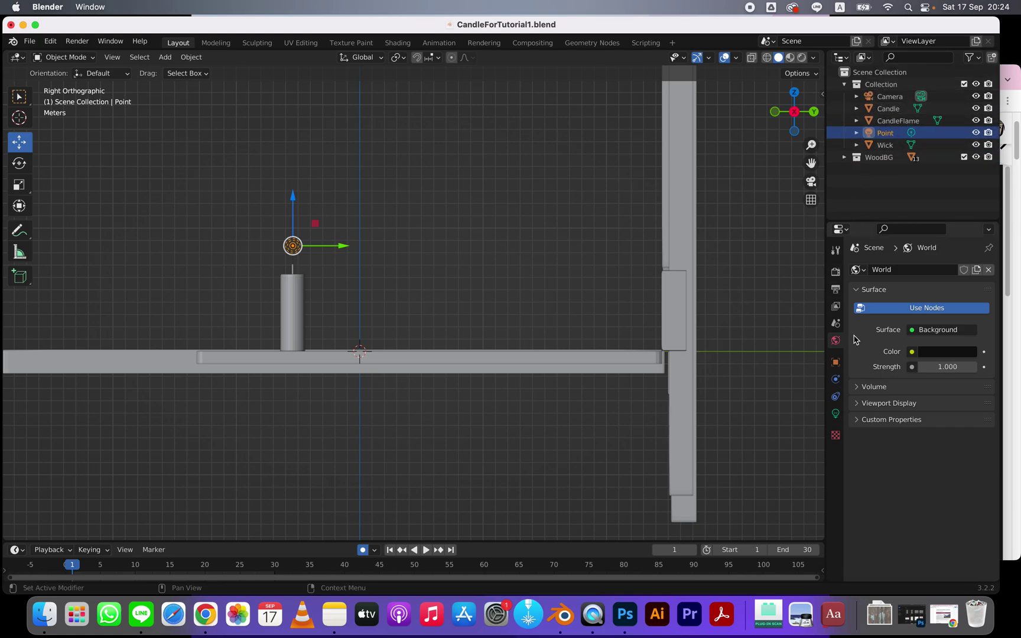
click(836, 414)
click(915, 353)
click(919, 354)
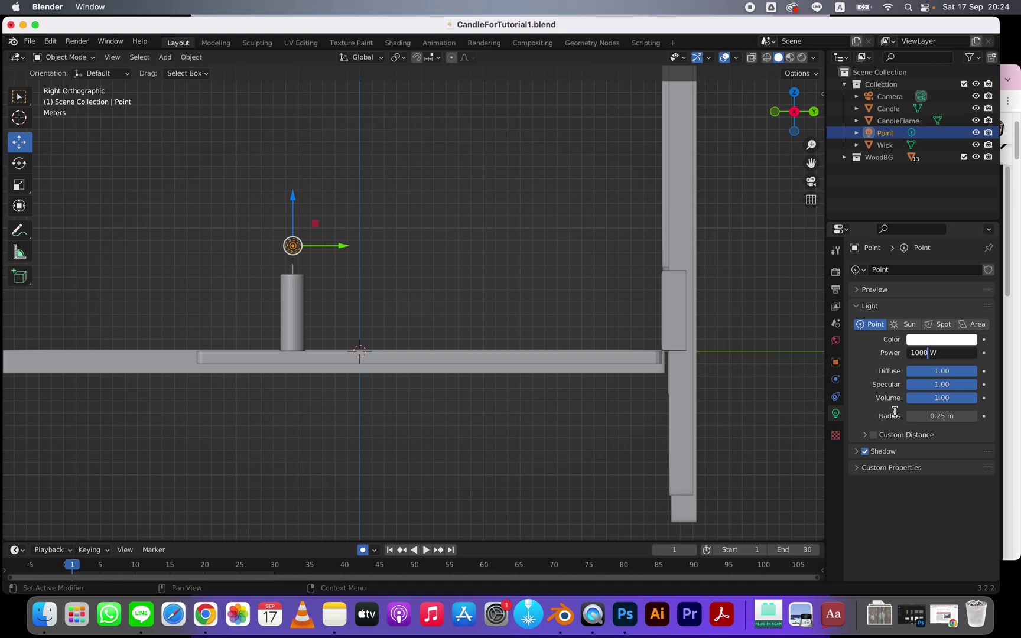
text(00)
key(Return)
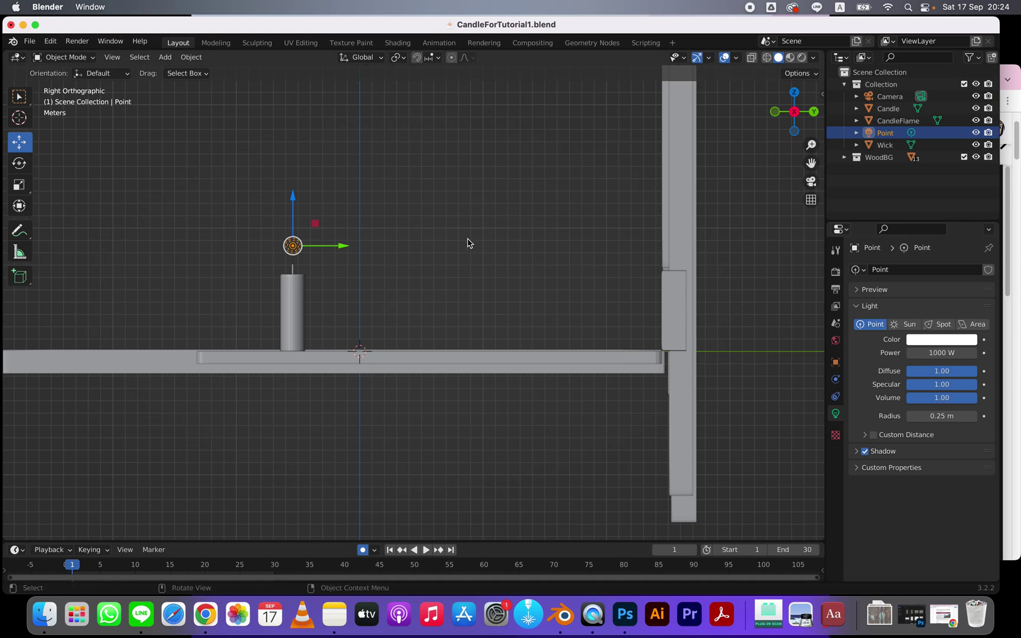
Raise the point light about 0.53 m to sit above the flame in the camera view, and turn on rendered shading.
key(KP_0)
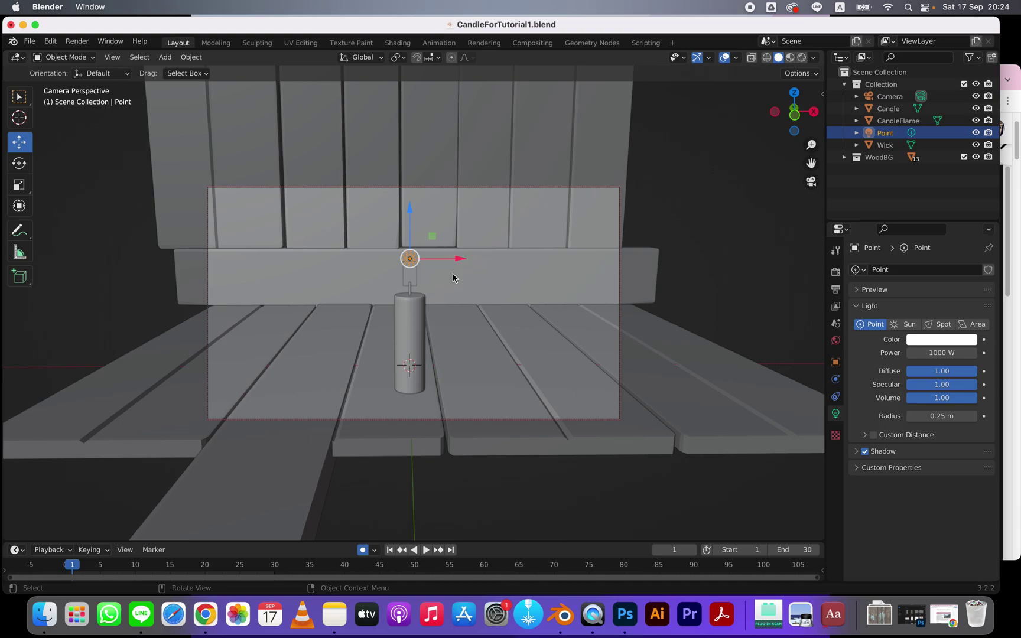
drag(412, 211, 412, 205)
click(803, 57)
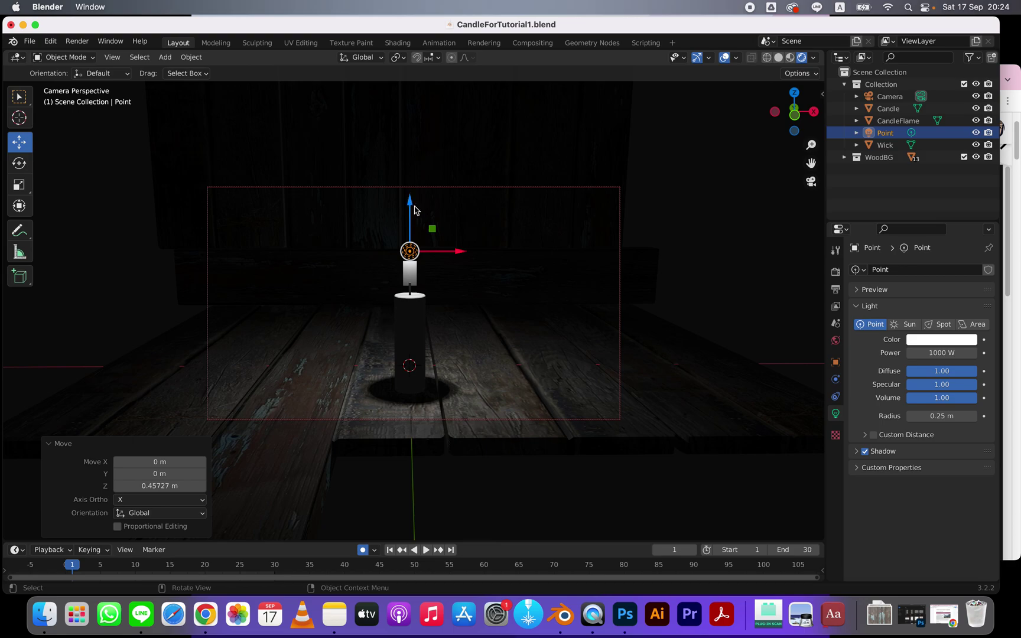
drag(414, 210, 412, 202)
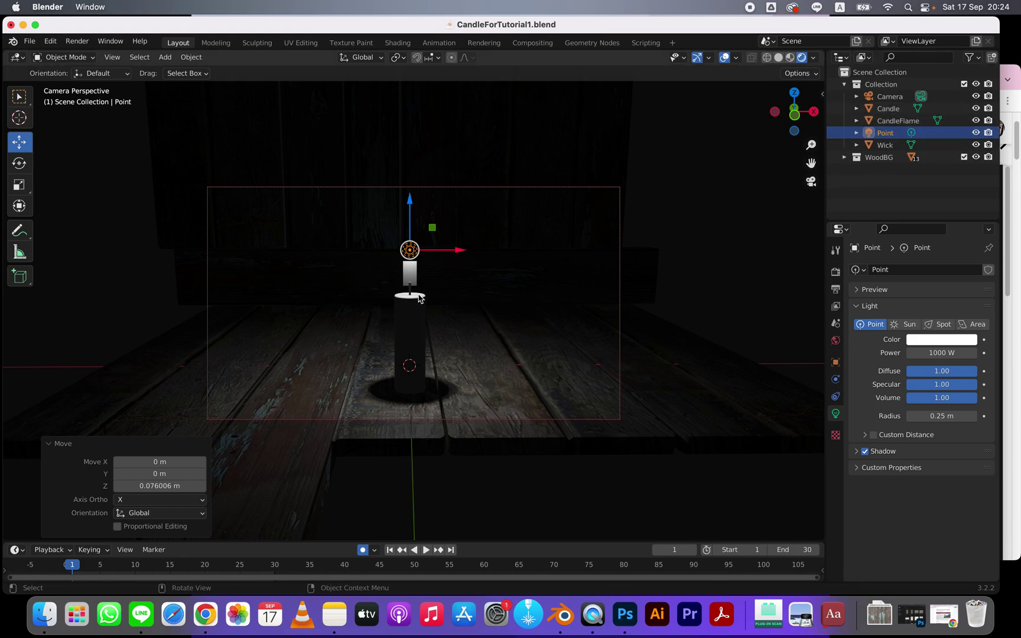
Change the candle material's surface shader to Subsurface Scattering and set its scale to 5.
click(412, 318)
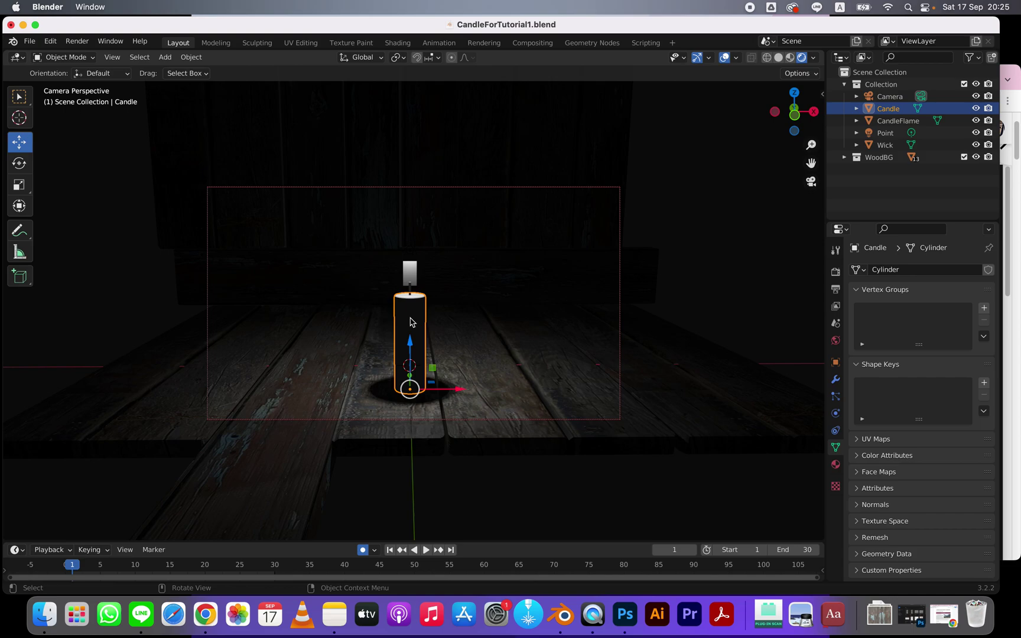
click(836, 465)
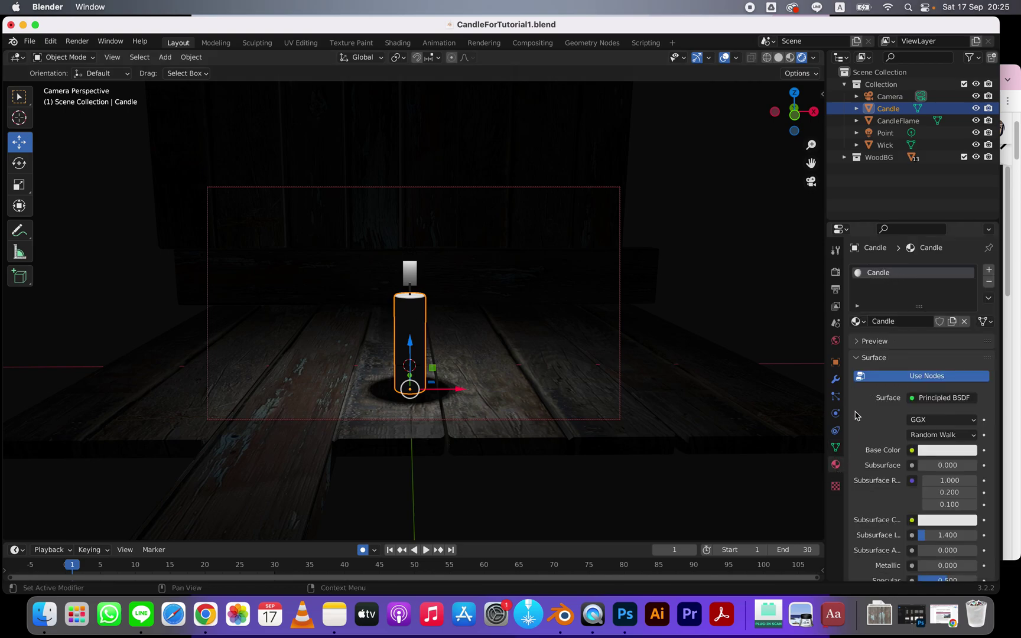
scroll(858, 415, down, 1)
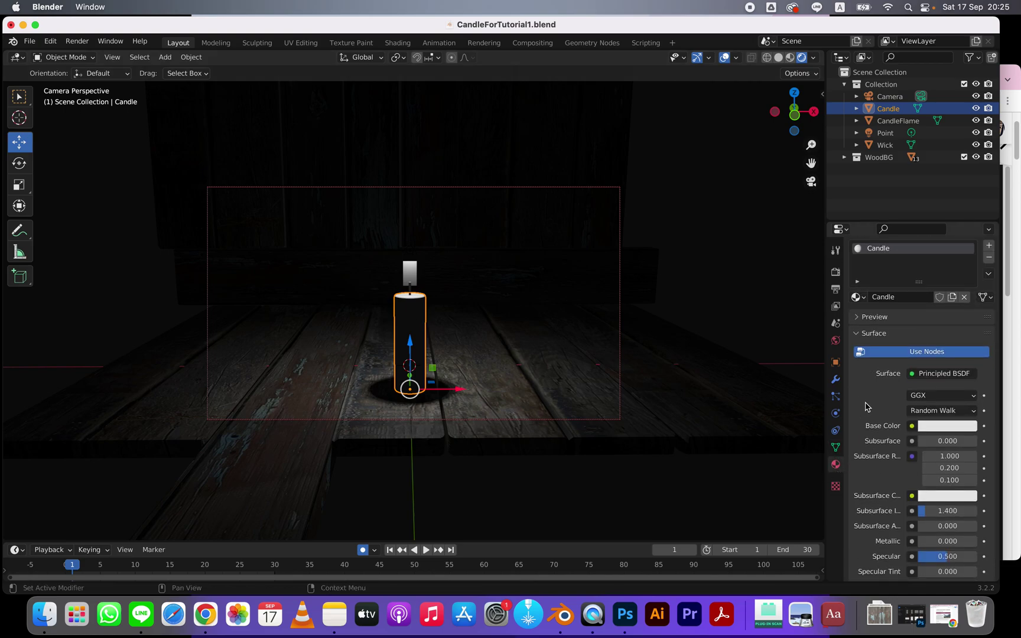
click(929, 376)
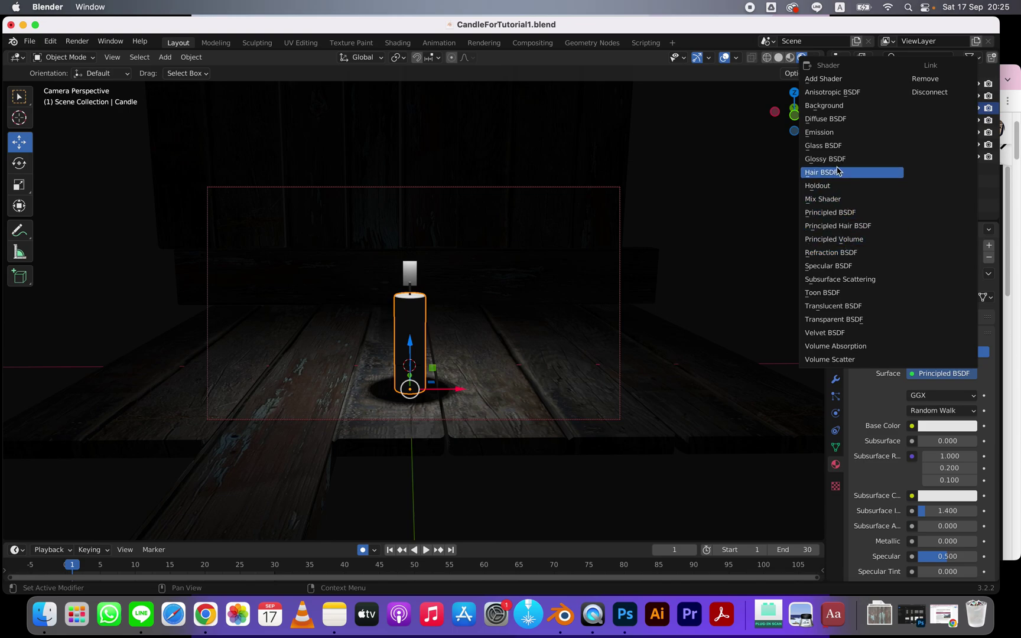
click(829, 284)
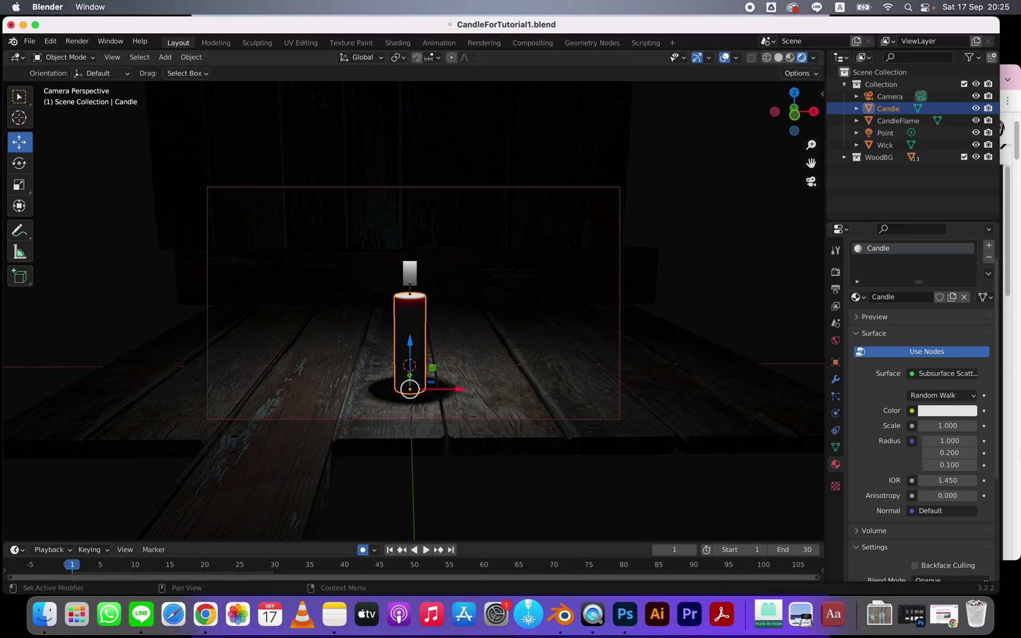
click(947, 425)
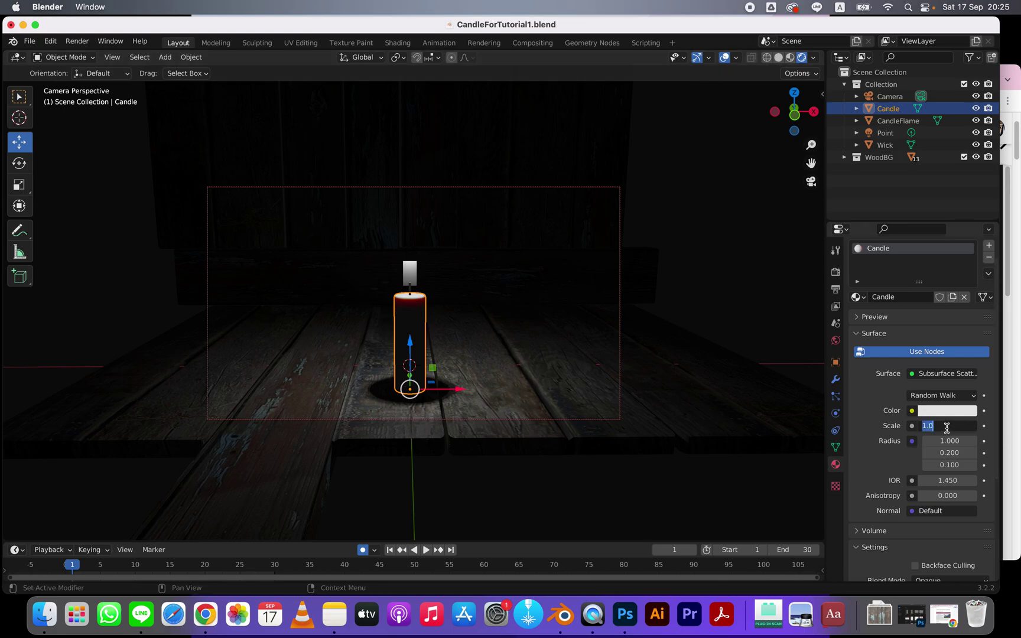
text(5)
key(Return)
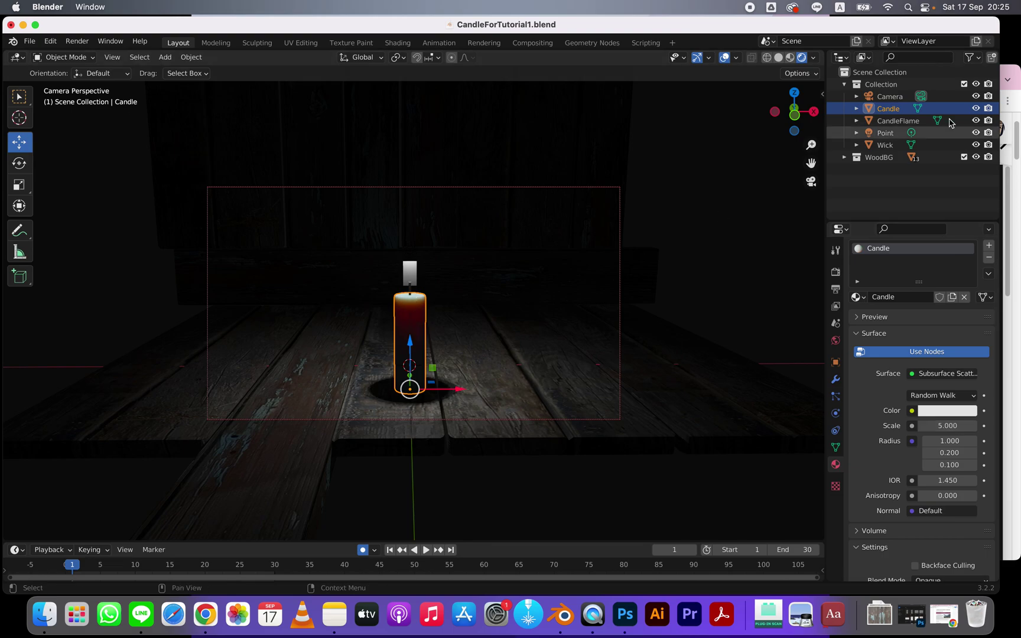
Consult the candle wax references in Chrome, and back in Blender change the wick material's surface shader to Subsurface Scattering.
click(1018, 67)
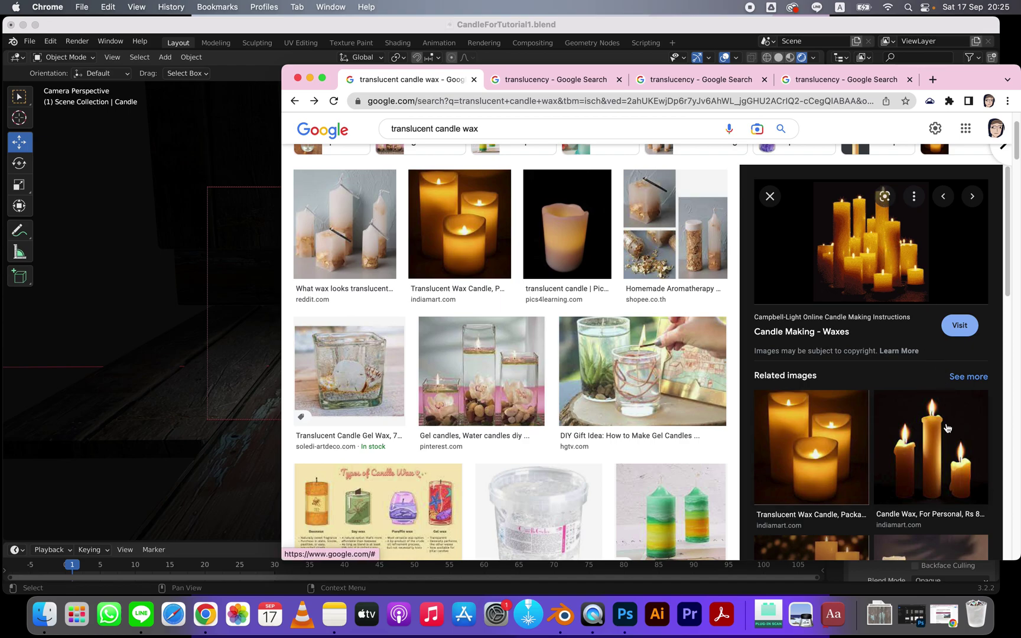
click(575, 34)
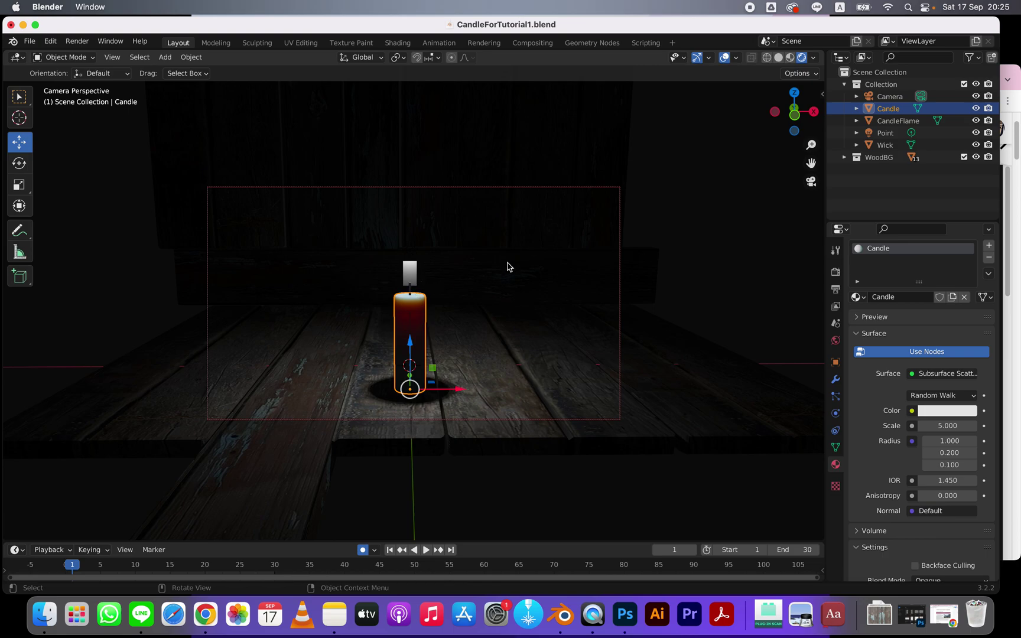
click(410, 289)
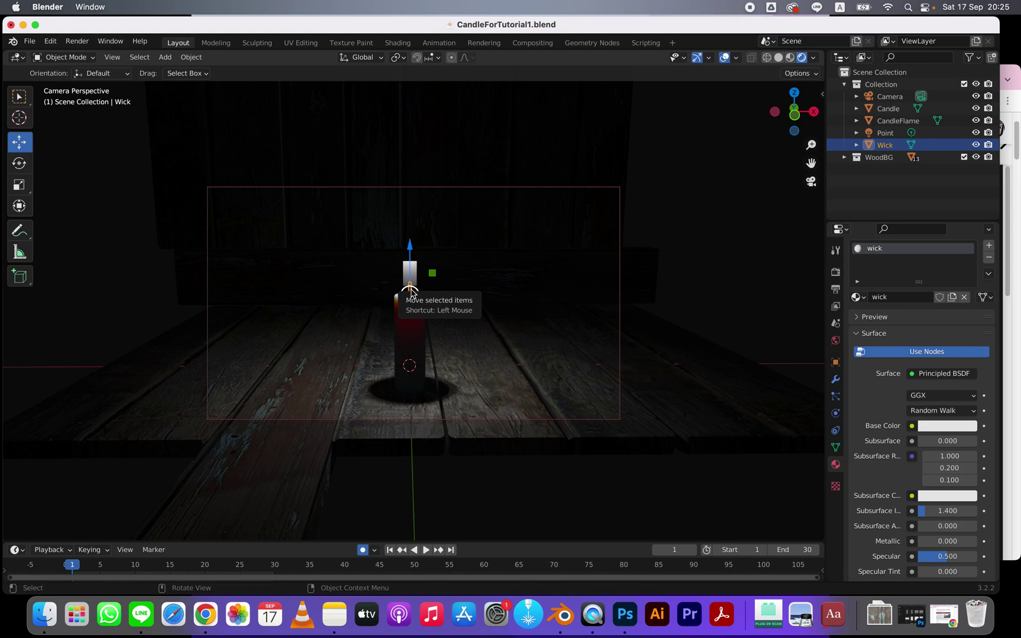
click(936, 376)
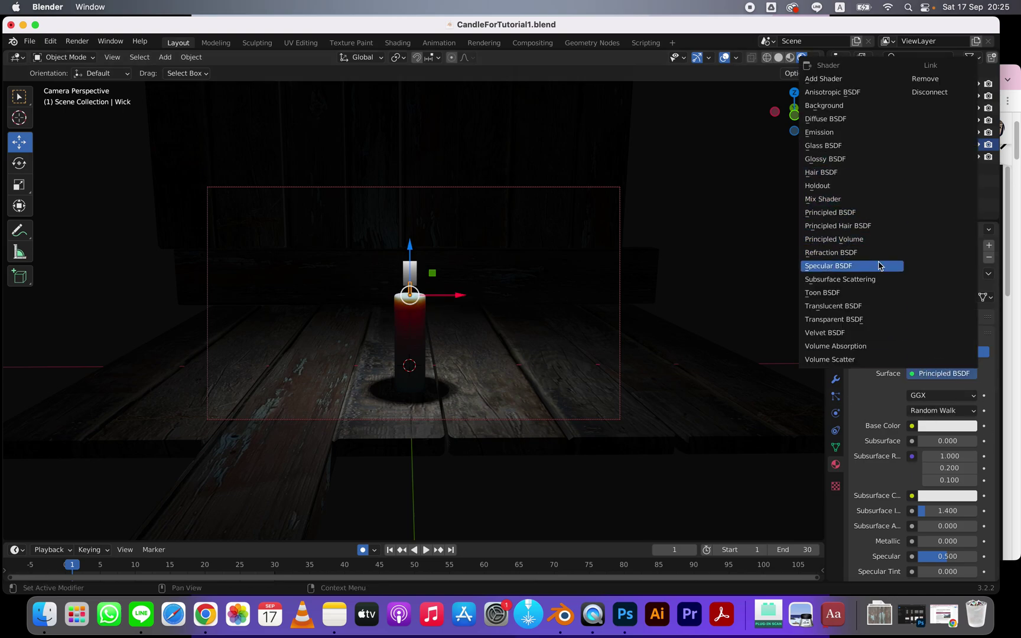
click(868, 279)
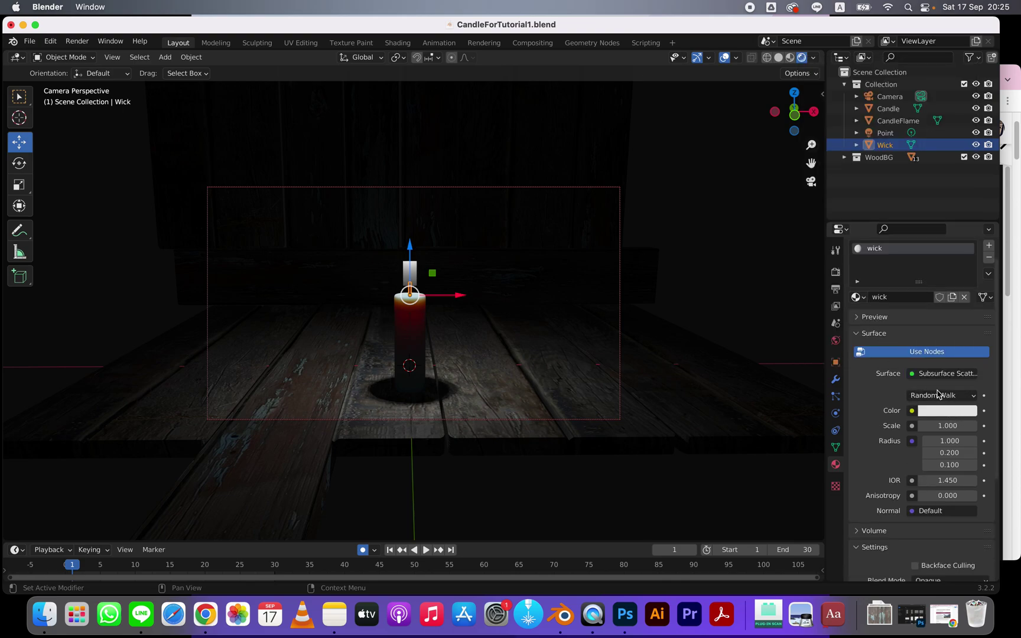
Darken the wick material's subsurface color to near black and set its scale to 0.2.
click(954, 410)
drag(971, 257, 967, 311)
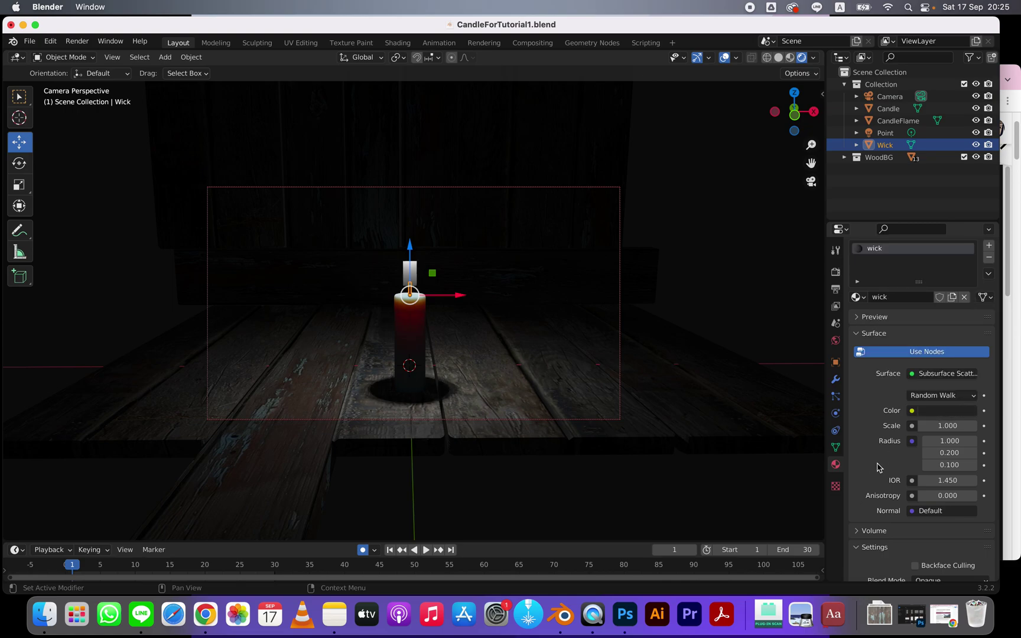
click(946, 428)
text(0.2)
key(Return)
click(640, 345)
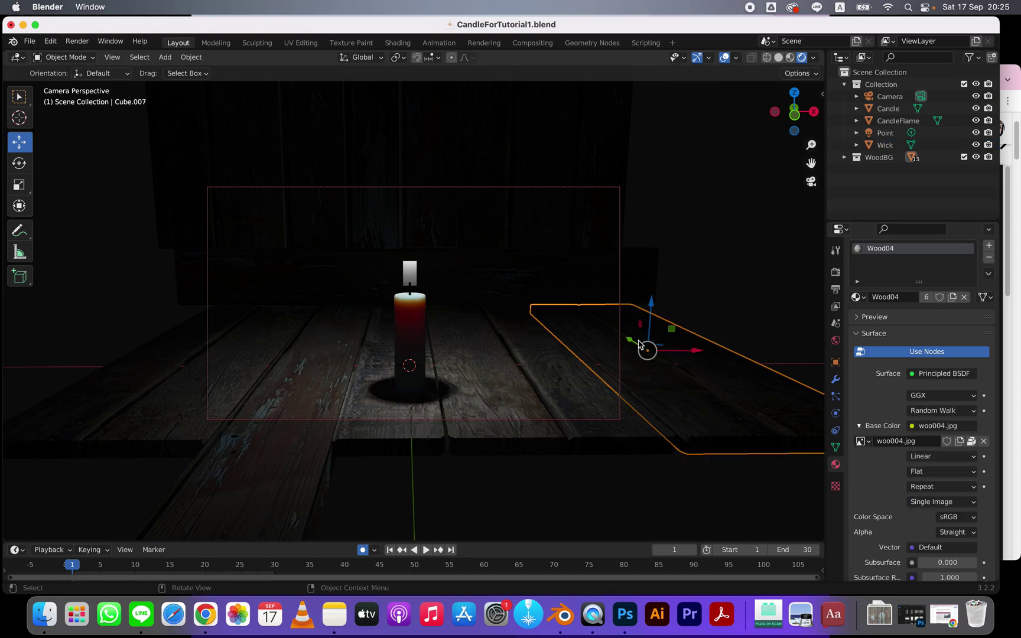
Reselect the wick and set its material's subsurface scale to 1.
click(409, 291)
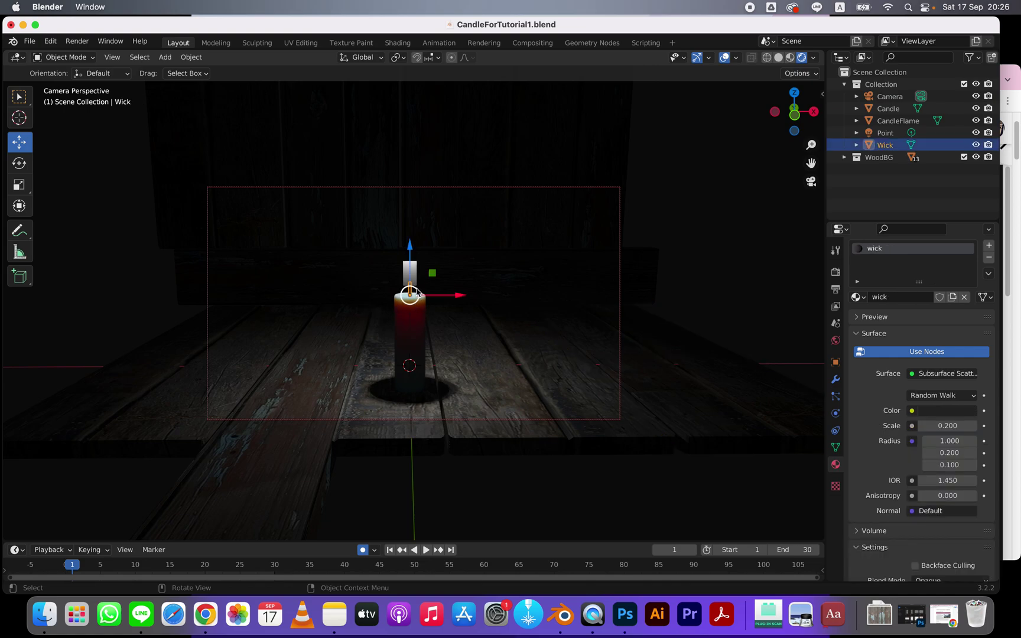
click(944, 427)
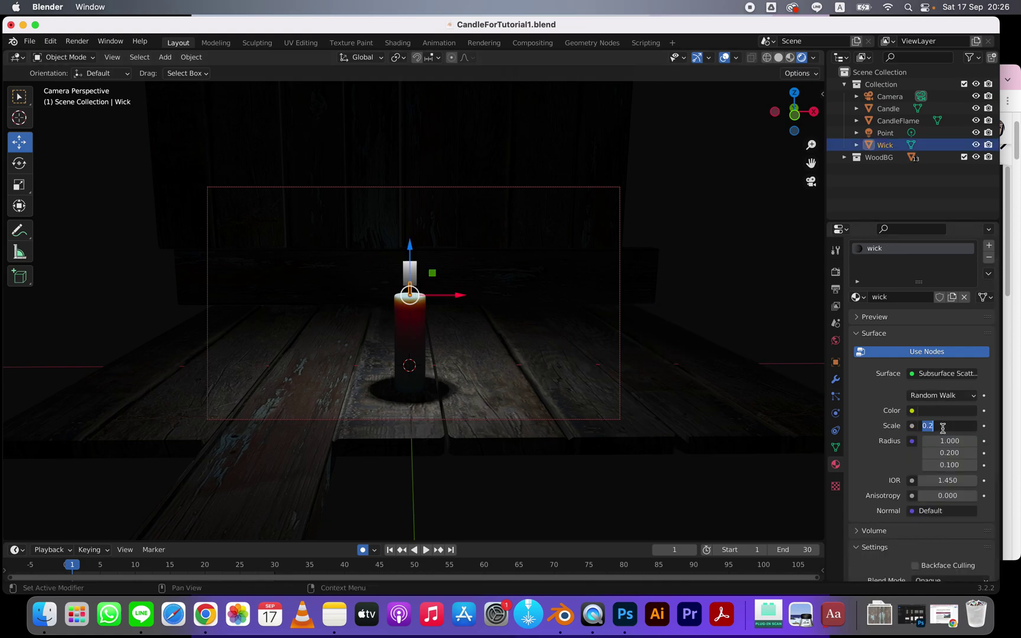
text(1)
key(Return)
click(758, 377)
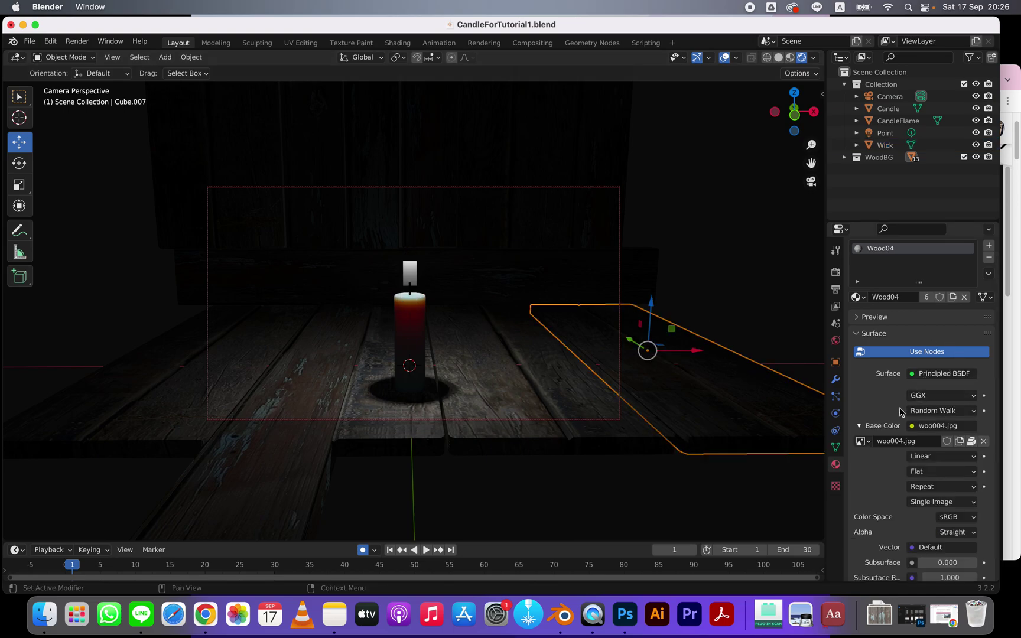
click(408, 275)
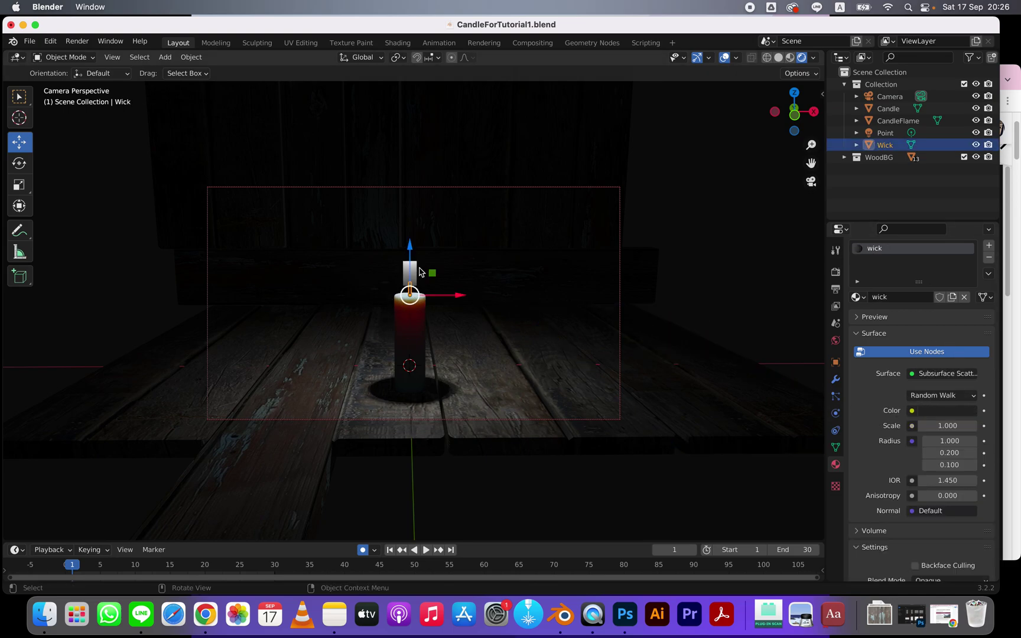
Connect an Image Texture to the Base Color of the candle flame's Flame material.
click(407, 271)
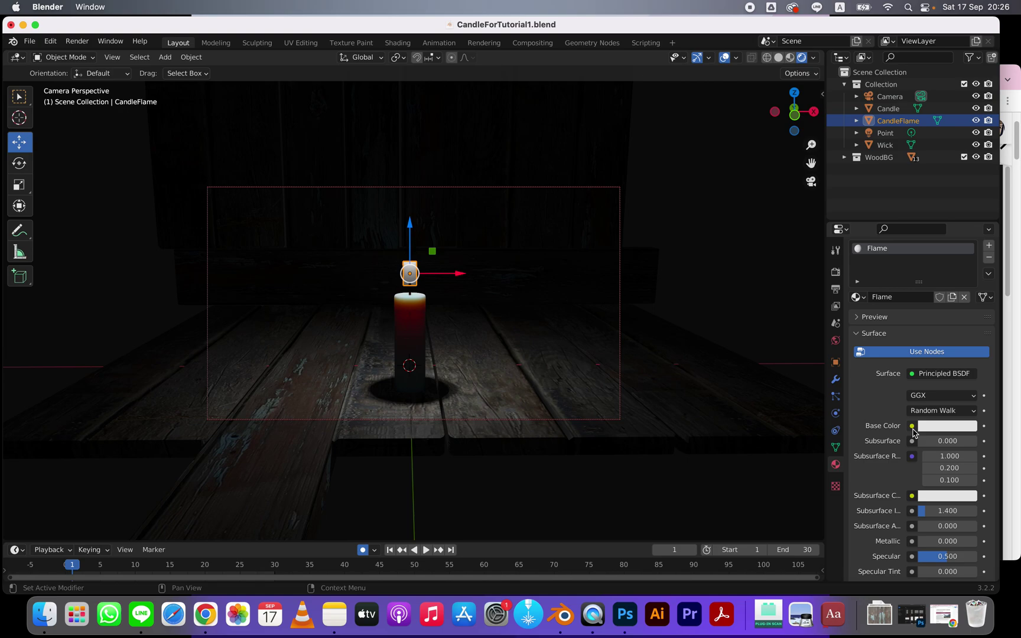
scroll(886, 433, down, 3)
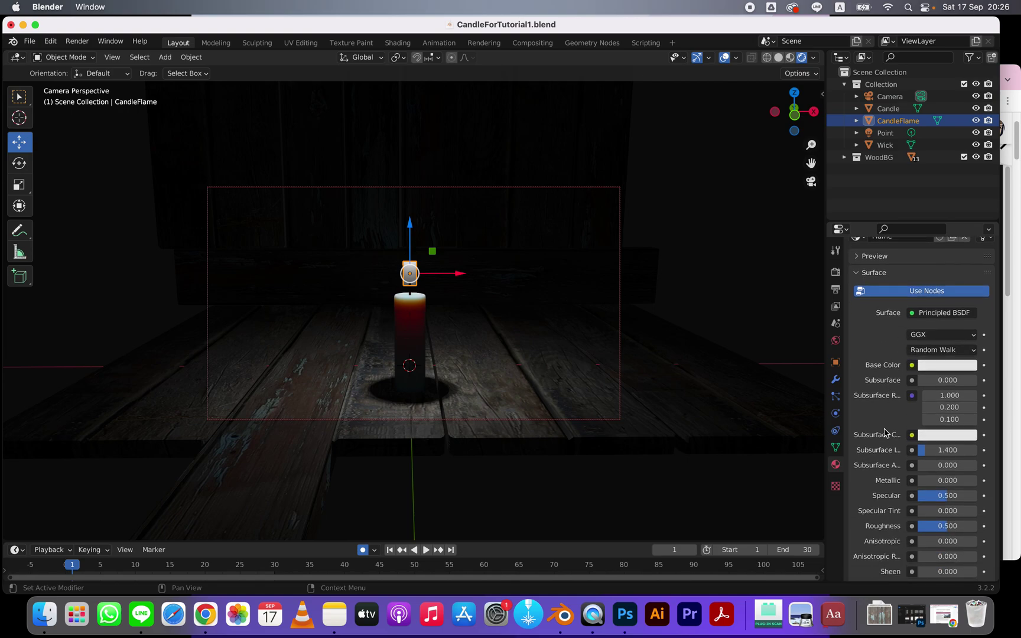
scroll(885, 433, up, 2)
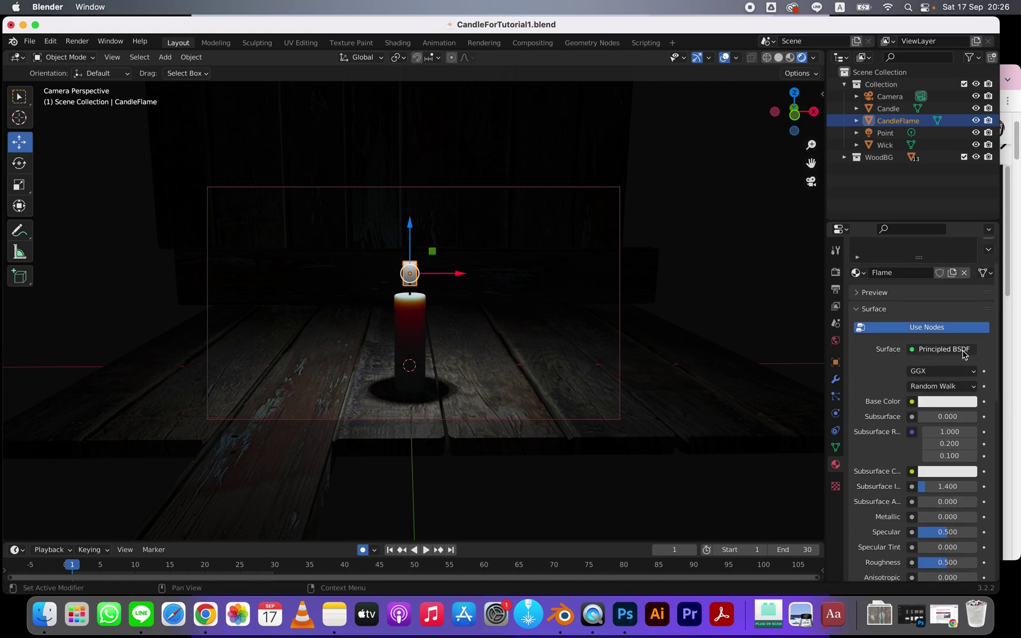
click(912, 401)
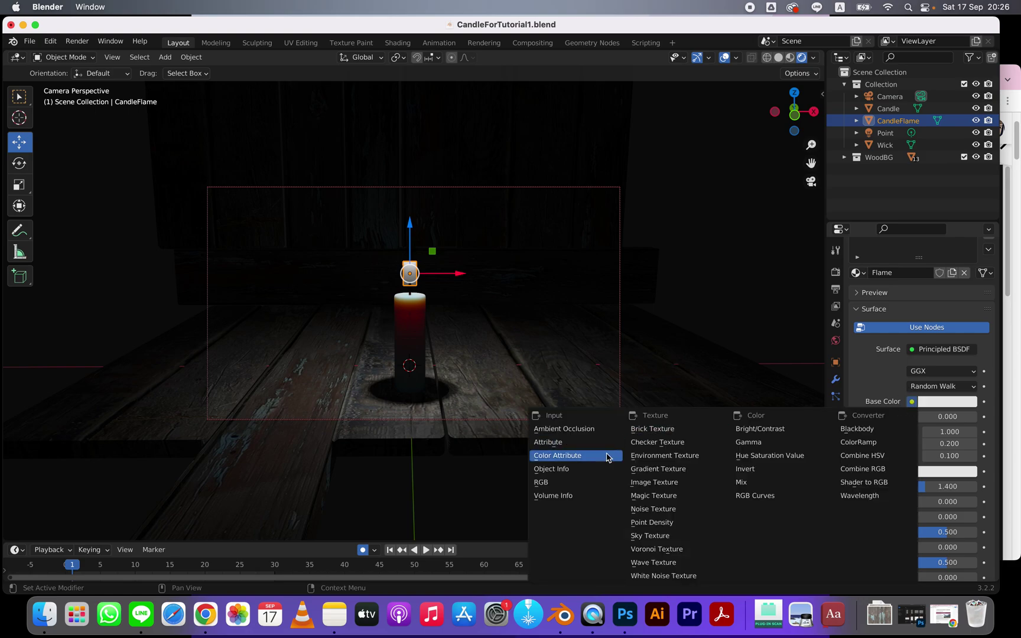
click(657, 483)
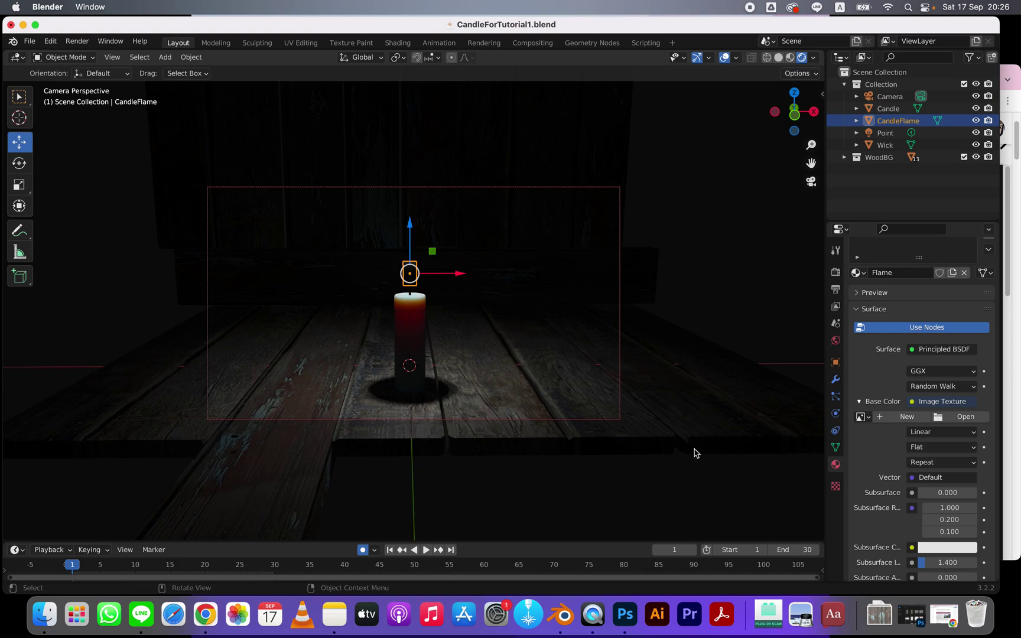
Load CandleFlame3.png from the Textures folder as the flame's base color image, and deselect everything.
click(951, 421)
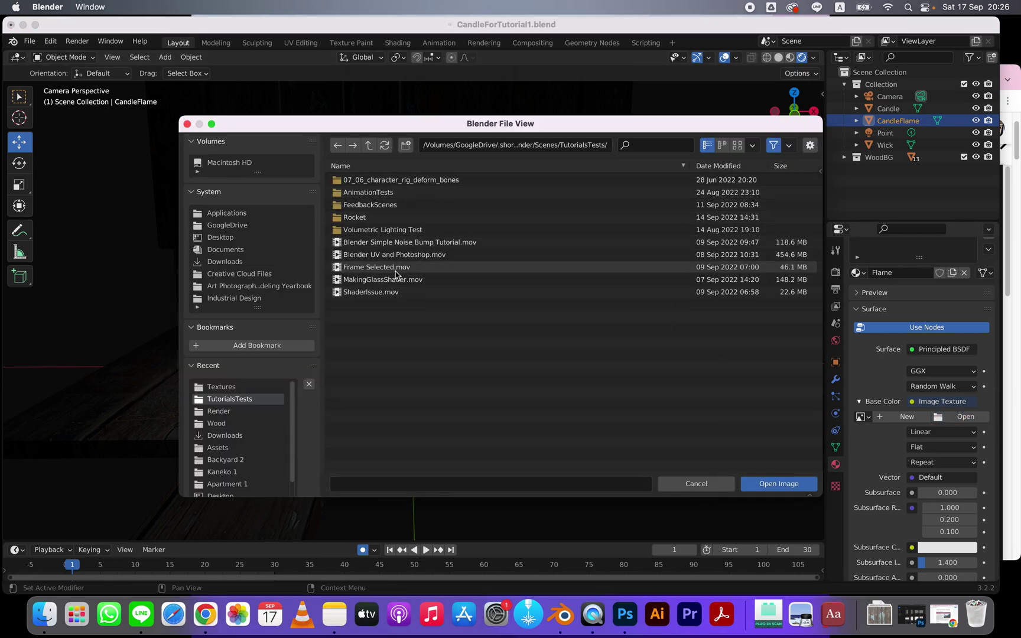
click(223, 388)
click(348, 355)
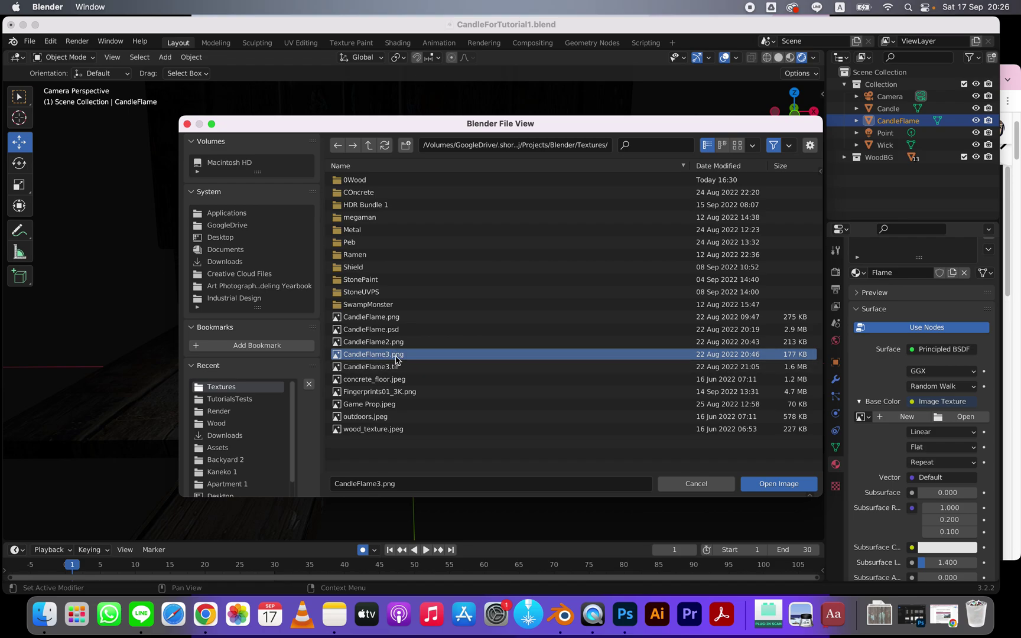
click(779, 484)
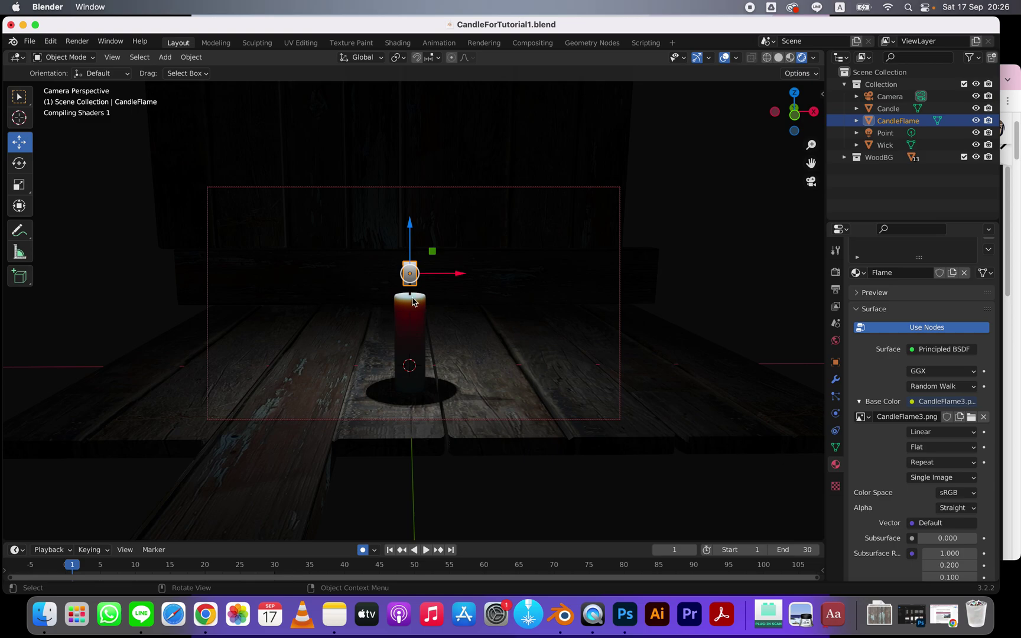
click(537, 257)
key(alt+a)
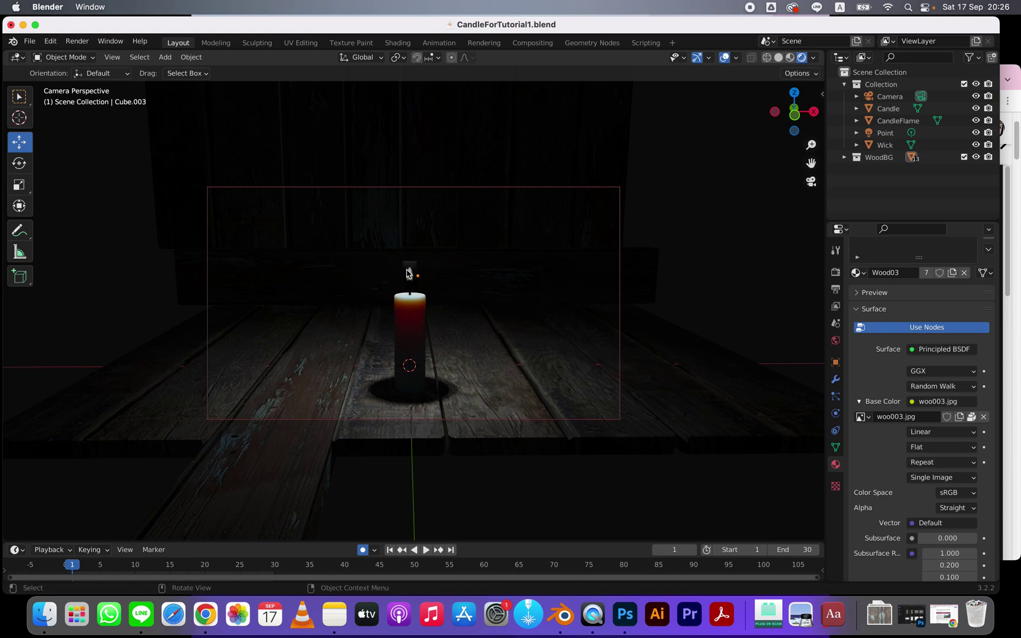
Move the Blender and Chrome windows aside and open CandleFlame3.png from Finder's Textures folder in Photoshop to inspect its transparency.
drag(946, 25, 740, 27)
click(901, 27)
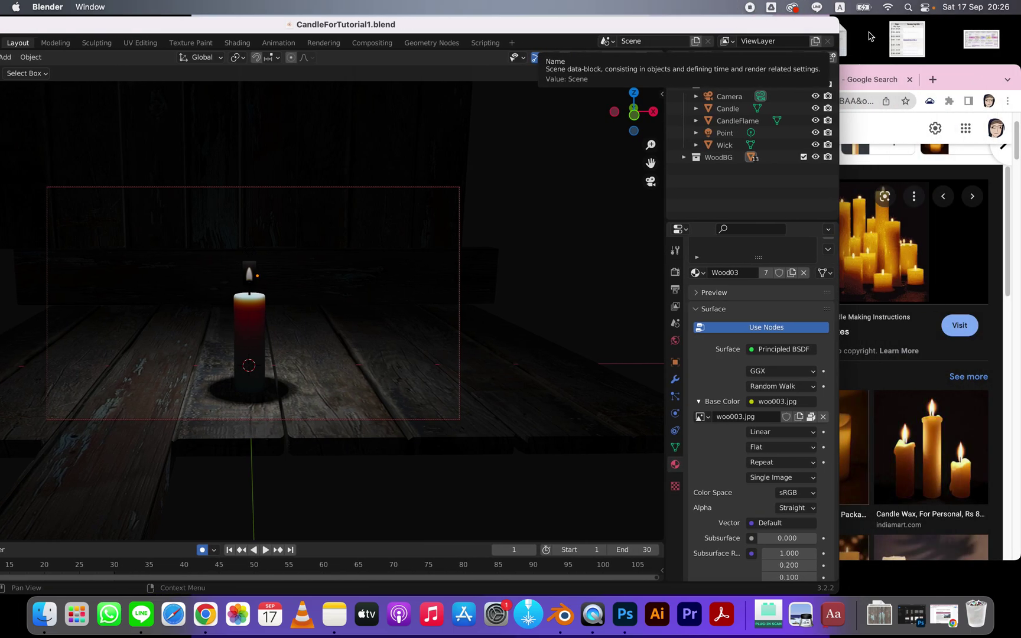
drag(979, 79, 809, 79)
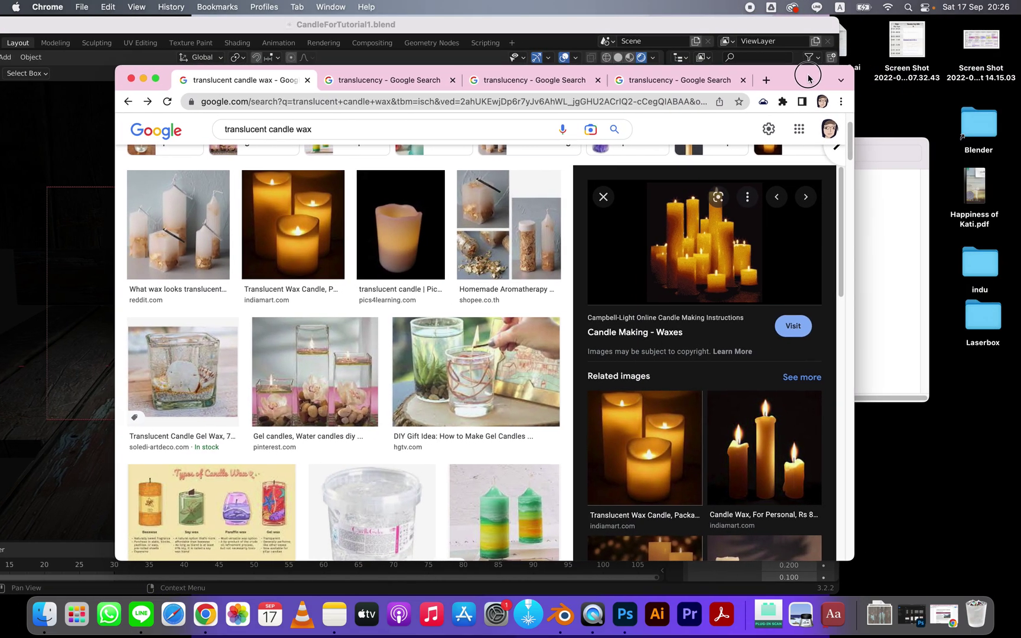
click(889, 145)
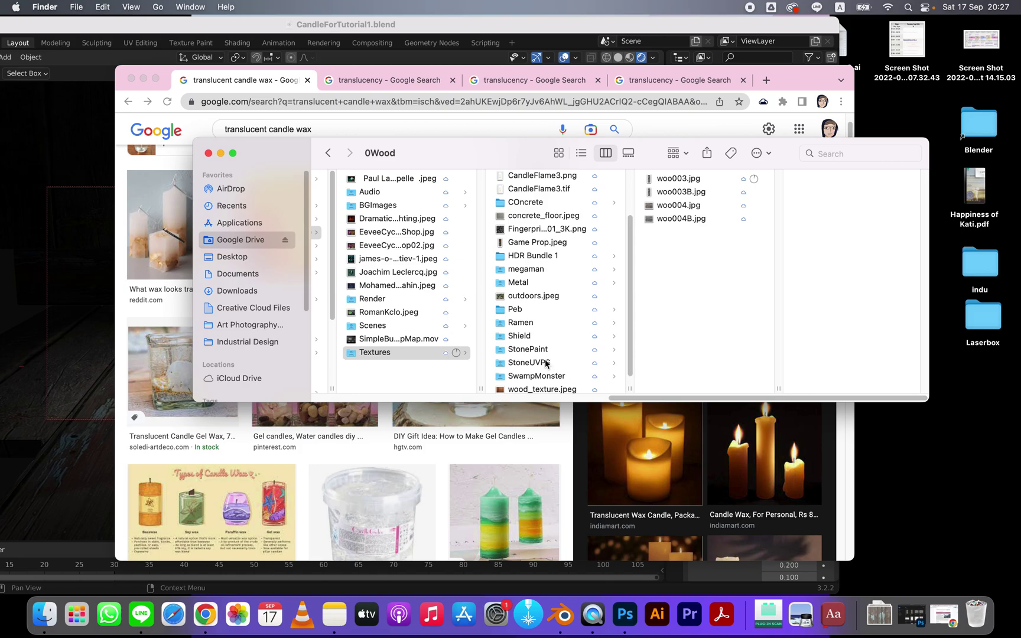
click(387, 352)
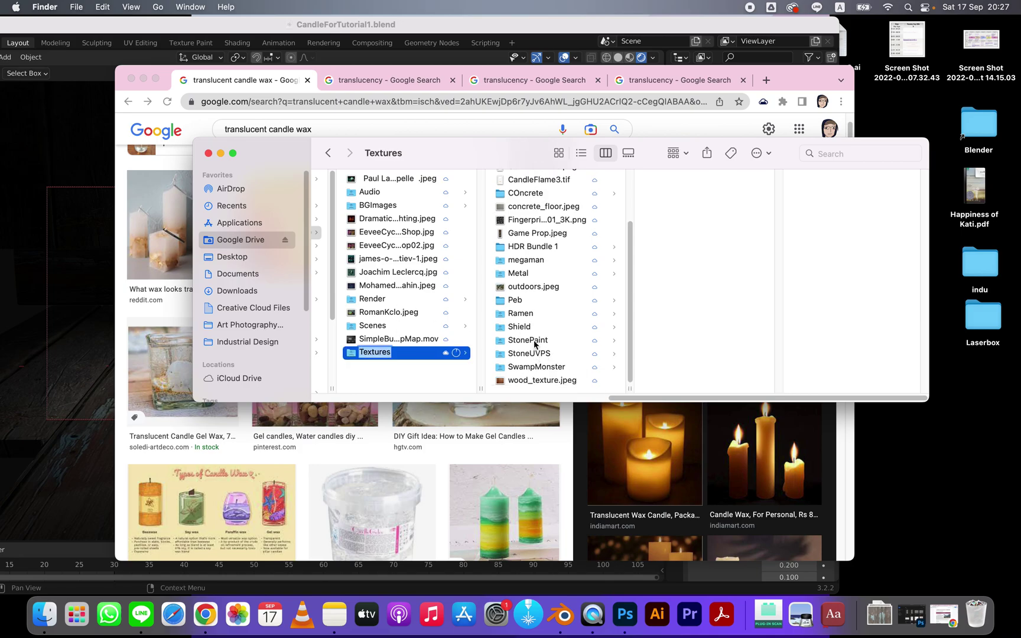
scroll(534, 343, up, 3)
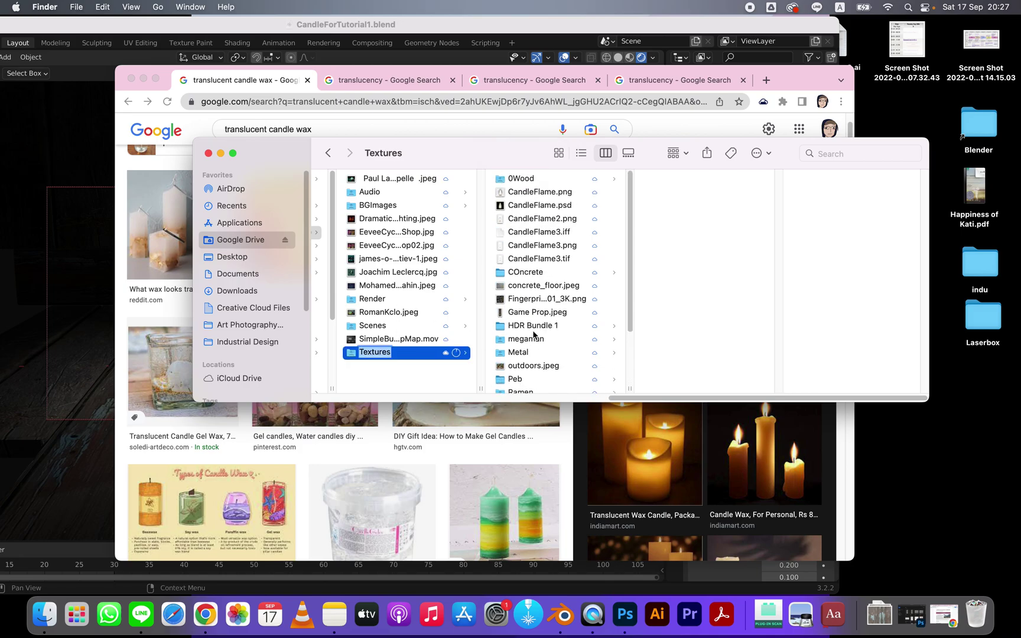
click(533, 219)
click(515, 247)
drag(503, 251, 625, 616)
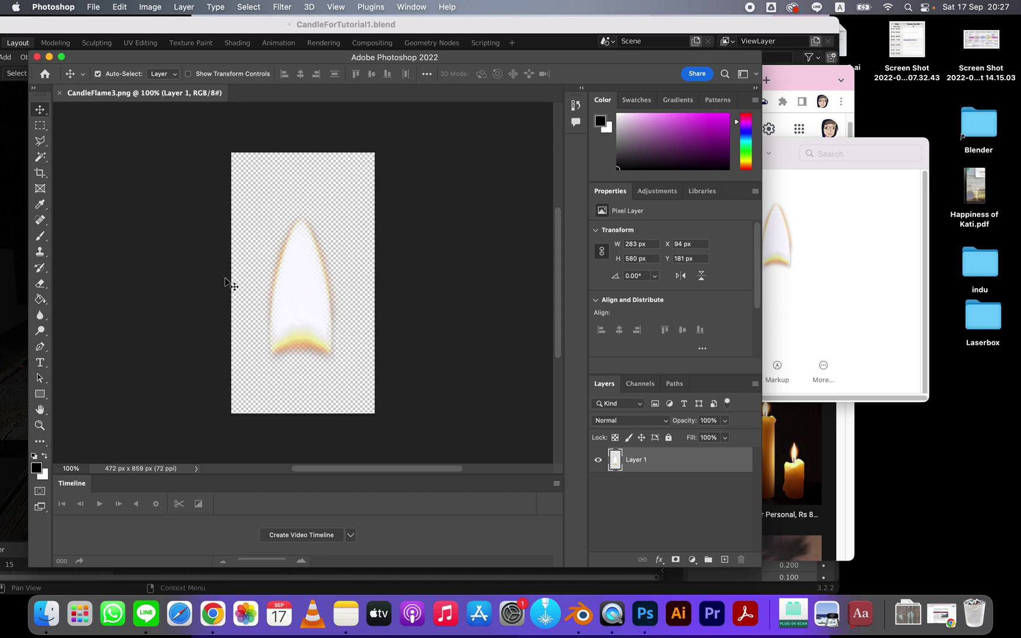
Brush a black zigzag on a new layer and move that layer beneath the flame layer to test the image's transparency.
click(725, 559)
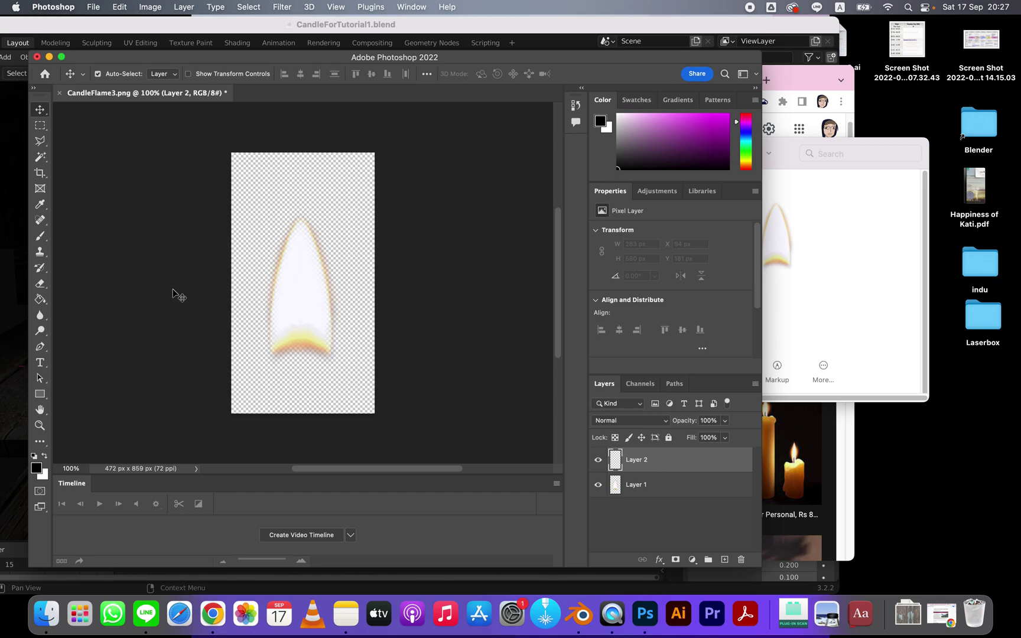
key(b)
mouse_move(318, 167)
mouse_down()
mouse_move(237, 198)
mouse_move(309, 279)
mouse_move(302, 376)
mouse_up()
mouse_move(615, 460)
mouse_down()
mouse_move(616, 509)
mouse_move(613, 500)
mouse_up()
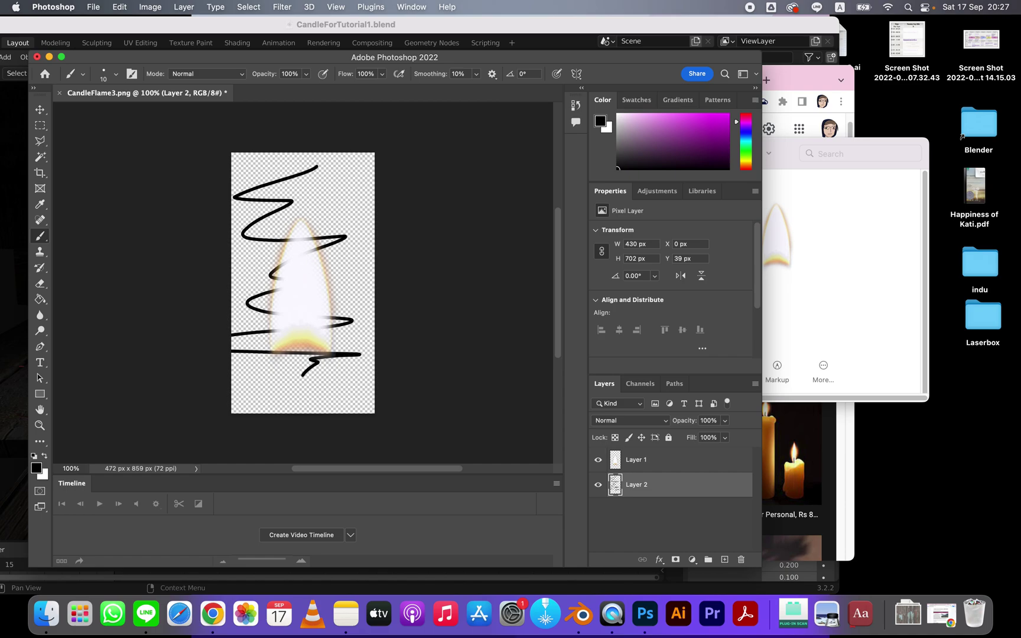
Delete the scribble layer, close CandleFlame3.png without saving, and minimize Photoshop.
drag(671, 500, 741, 559)
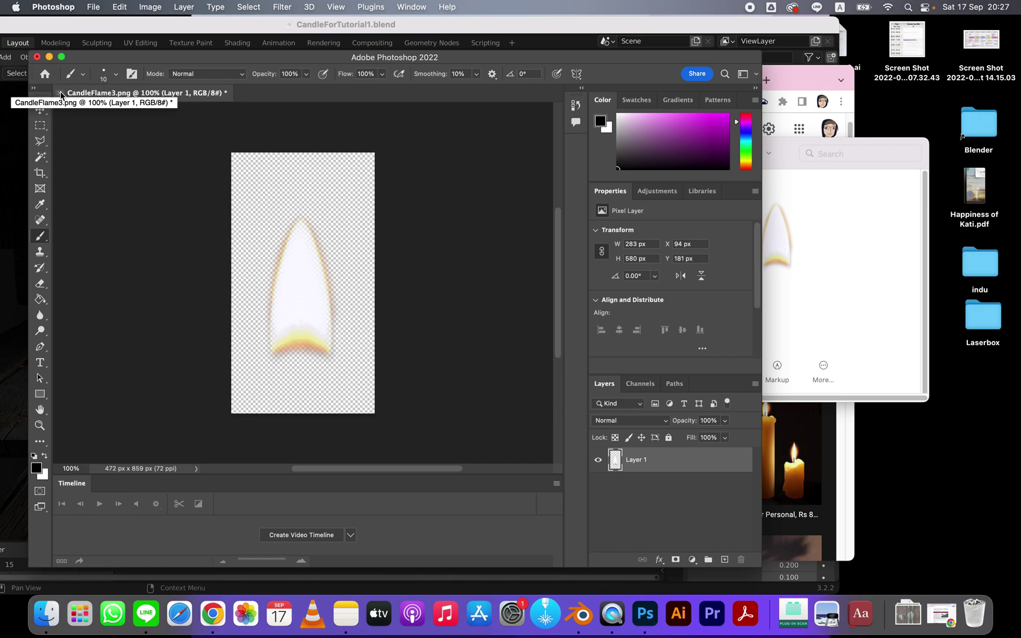
click(60, 93)
click(541, 259)
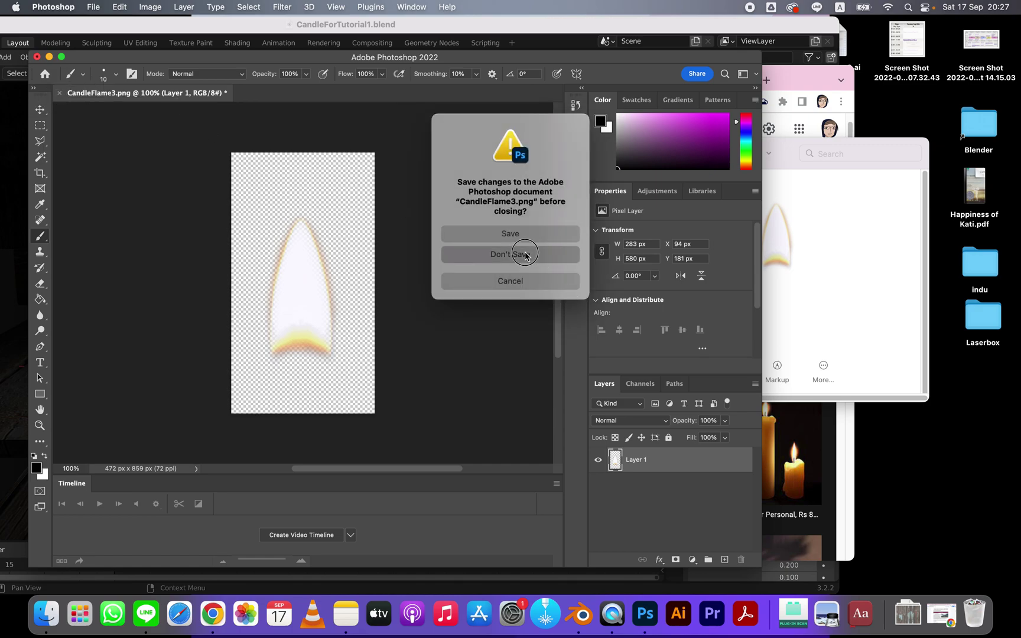
click(50, 58)
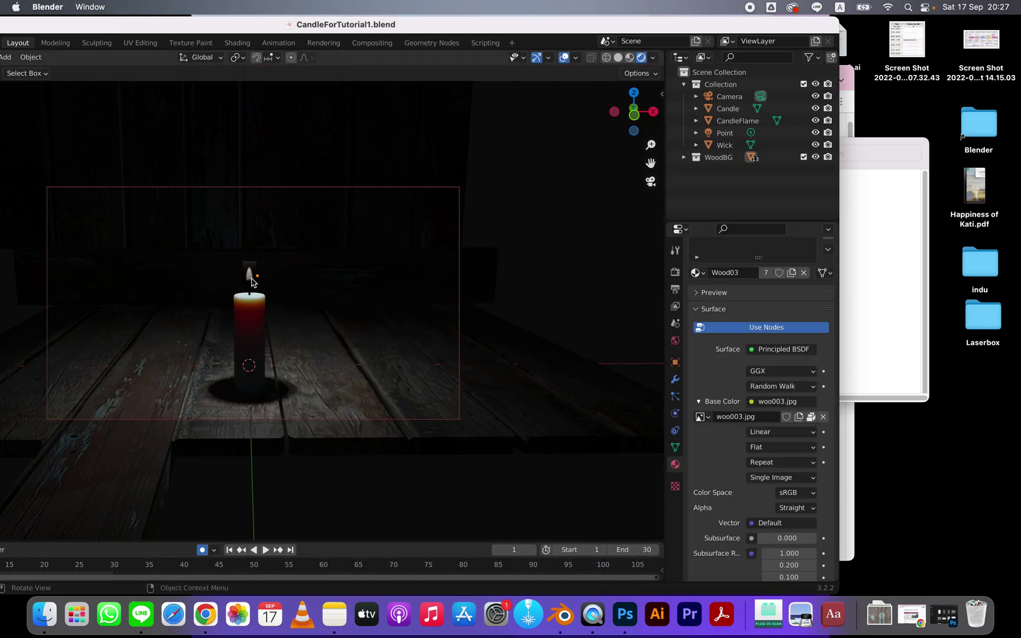
Back in Blender, open the Shading workspace for CandleFlame and link the CandleFlame3.png Alpha output to the Principled BSDF's Alpha input.
click(252, 276)
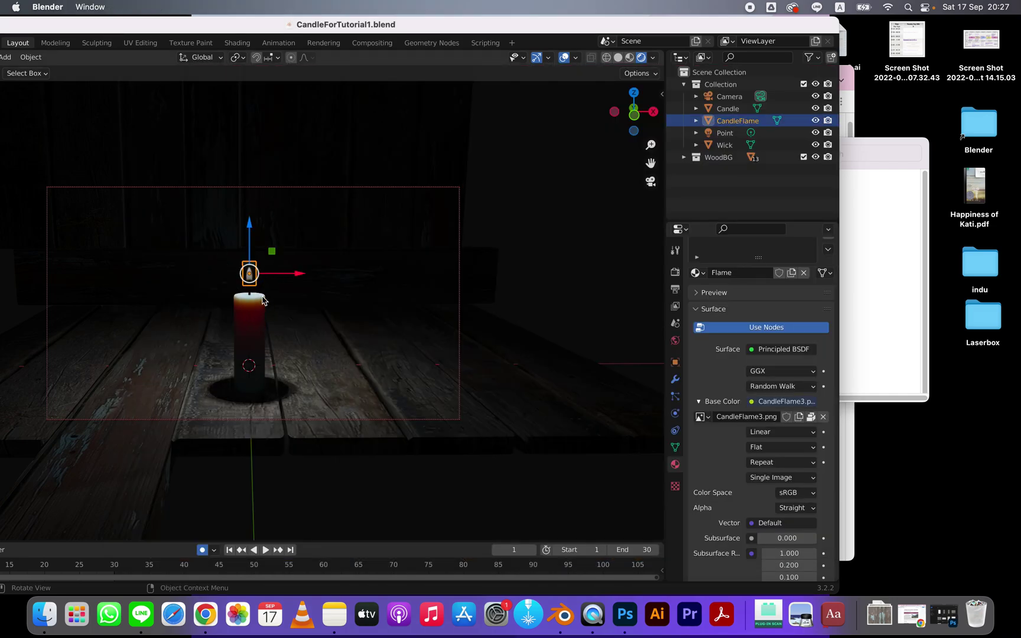
drag(432, 28, 499, 24)
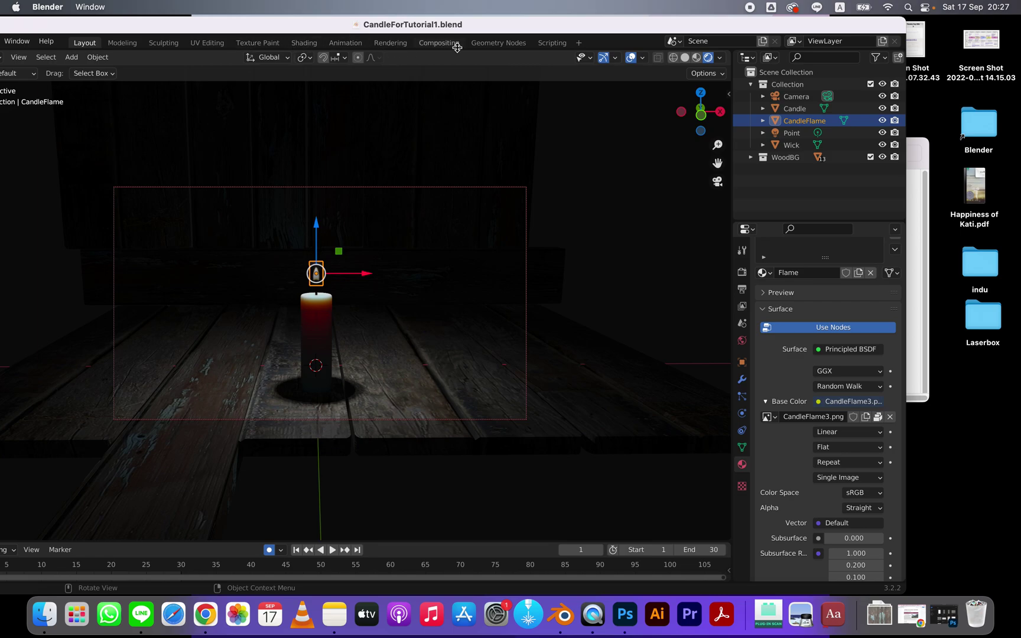
click(300, 45)
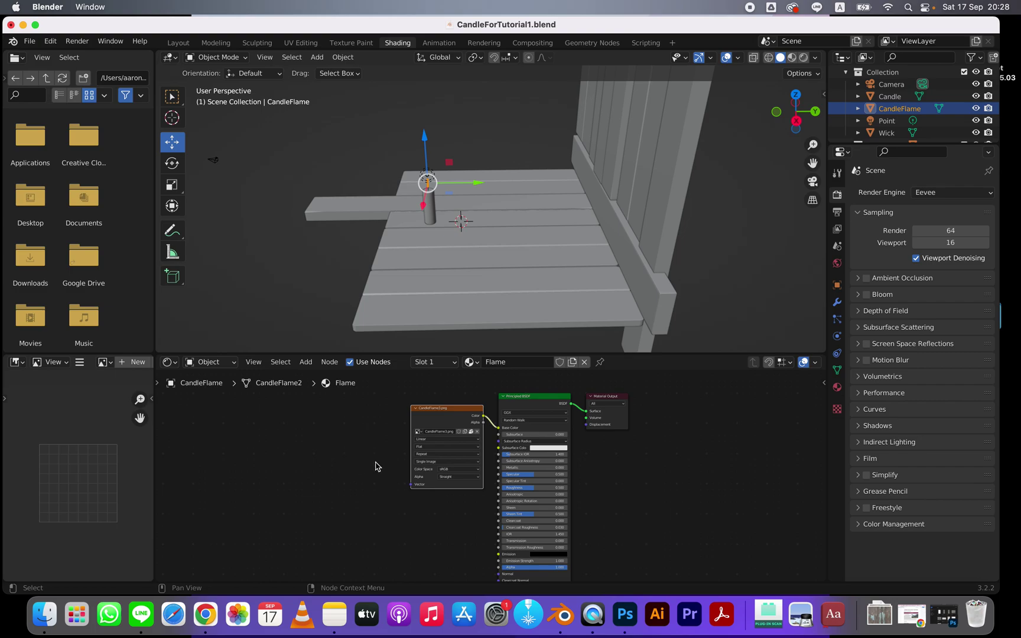
drag(454, 412, 450, 547)
scroll(483, 521, down, 2)
scroll(482, 437, up, 3)
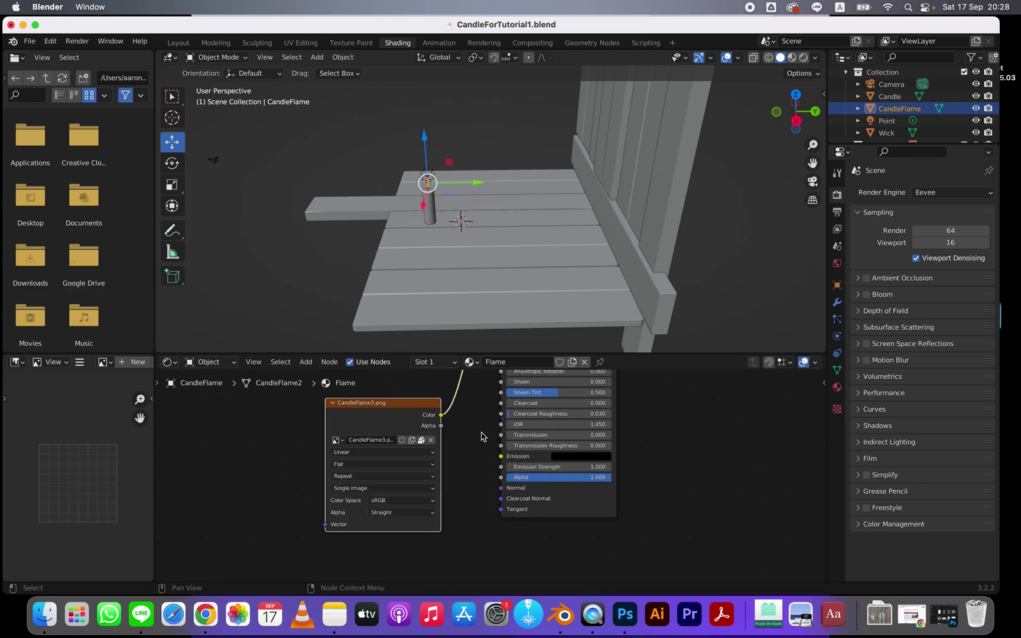
scroll(482, 433, up, 3)
middle_drag(474, 432, 474, 462)
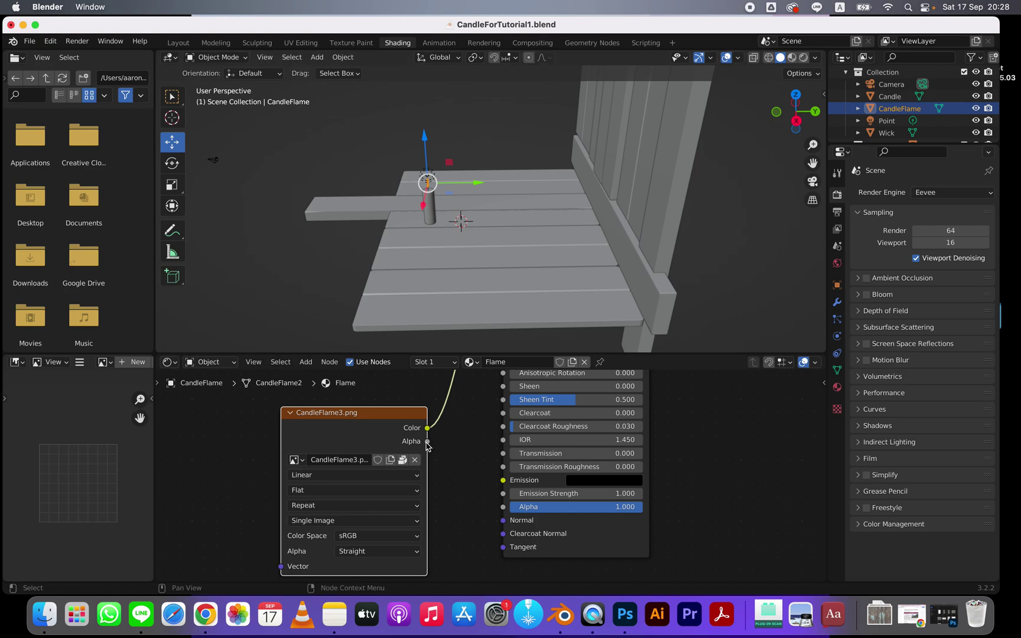
drag(428, 442, 503, 509)
Frame the candle and flame up close in the Shading workspace's viewport and turn on rendered shading.
middle_drag(447, 218, 543, 219)
scroll(547, 224, up, 5)
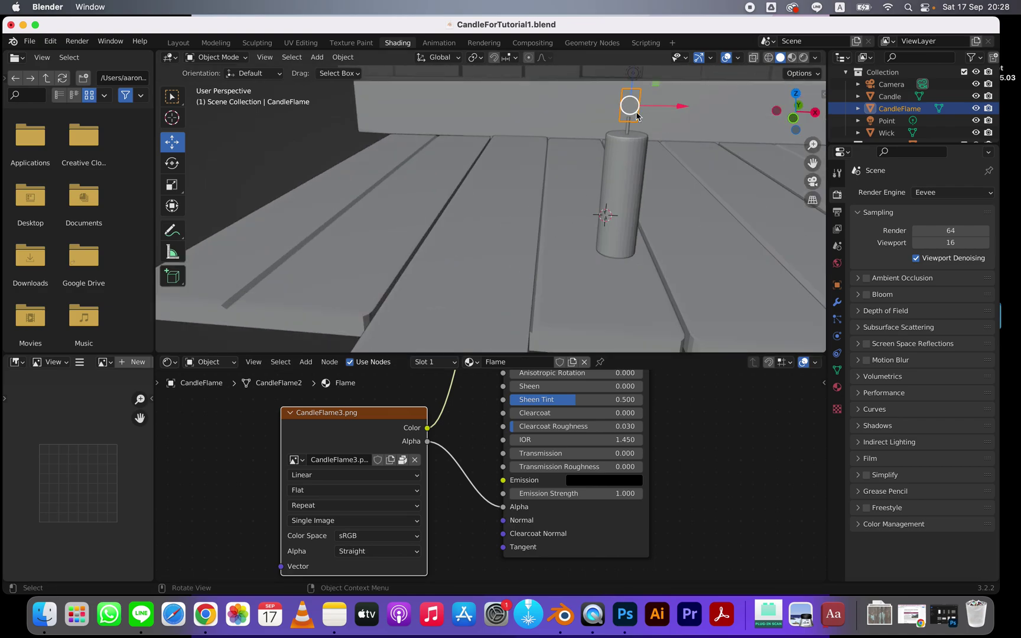
shift+middle_drag(675, 192, 541, 211)
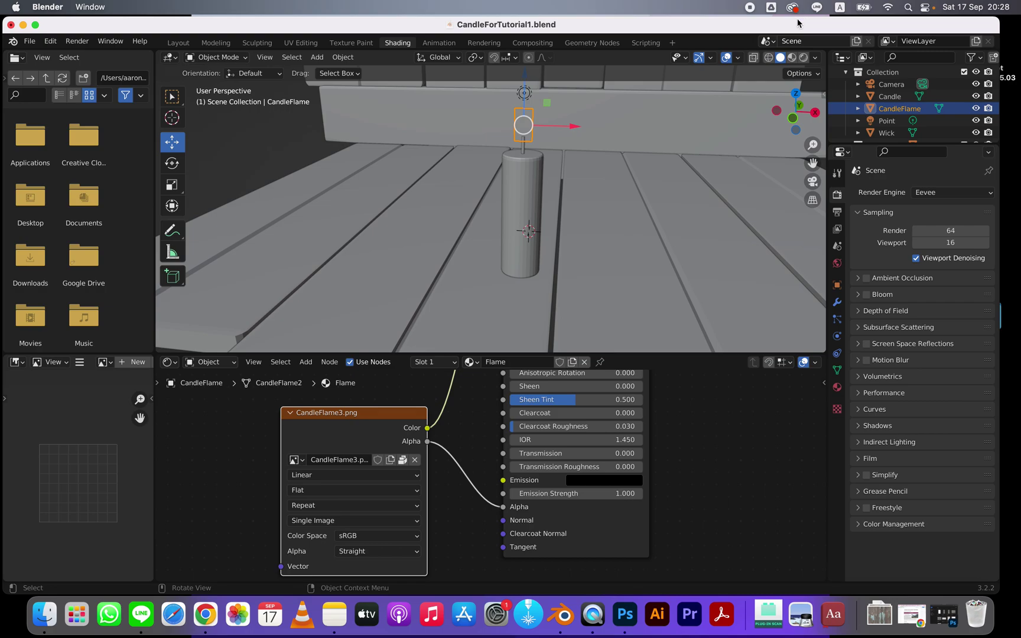
click(803, 58)
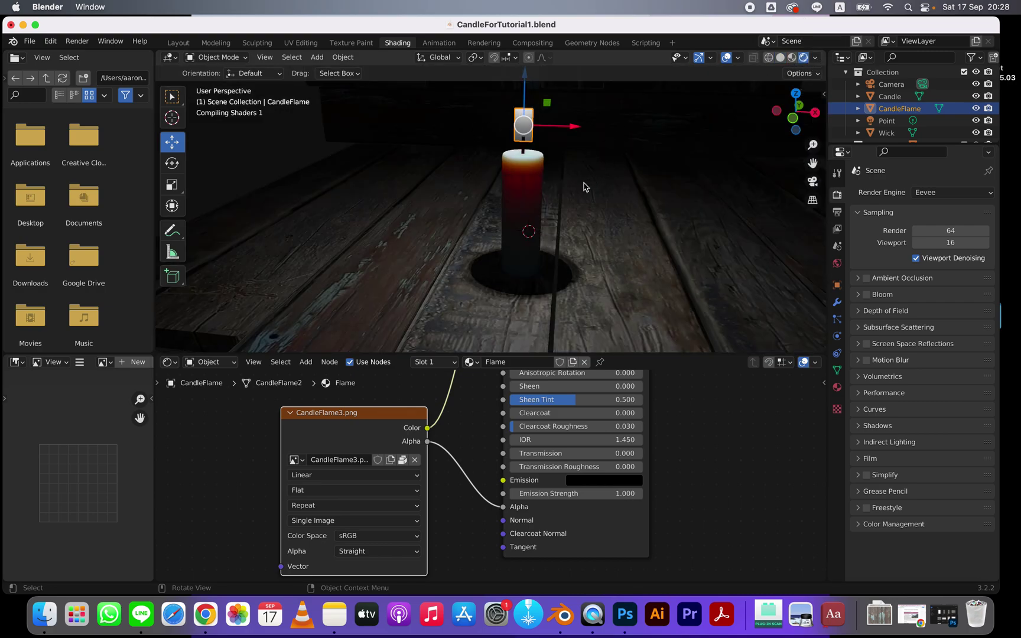
scroll(434, 455, down, 5)
scroll(385, 455, up, 3)
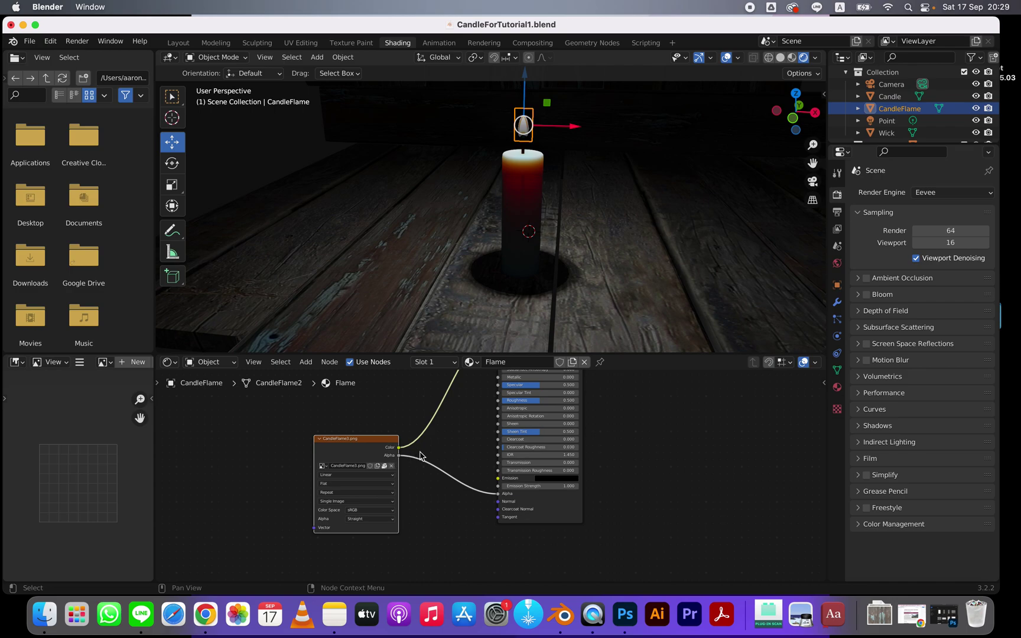
Link the CandleFlame3.png Color output to the Principled BSDF's Emission input and set Emission Strength to 50.
drag(399, 448, 498, 479)
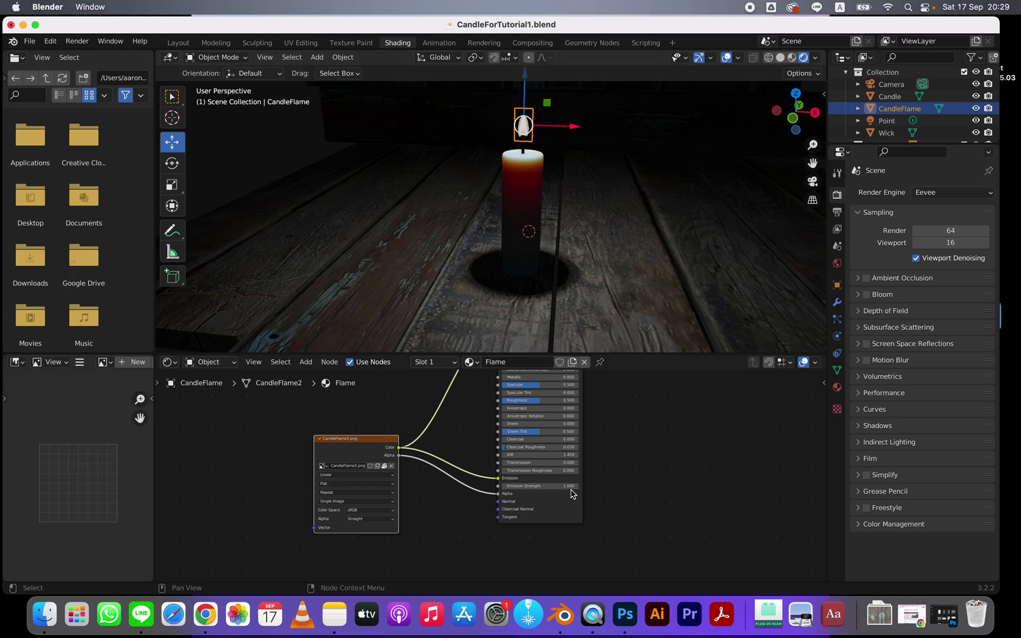
scroll(562, 499, up, 2)
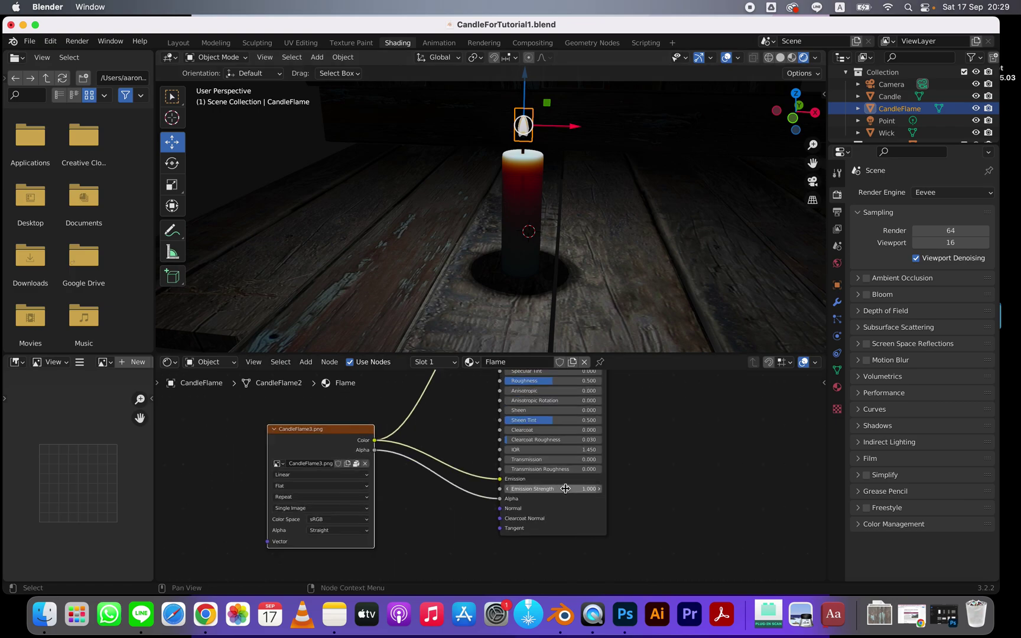
click(604, 491)
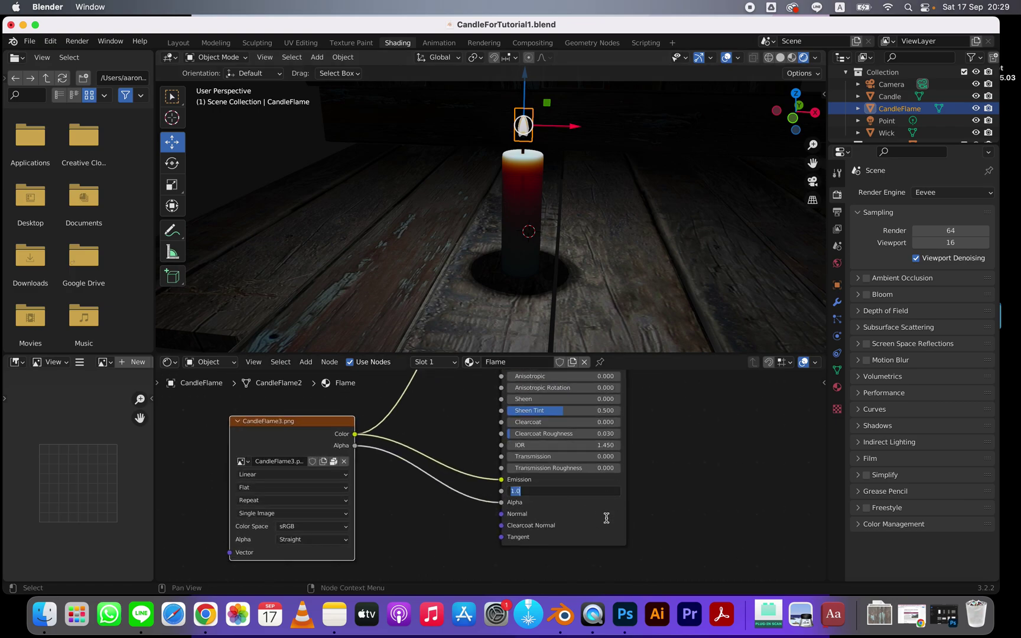
text(50)
key(Return)
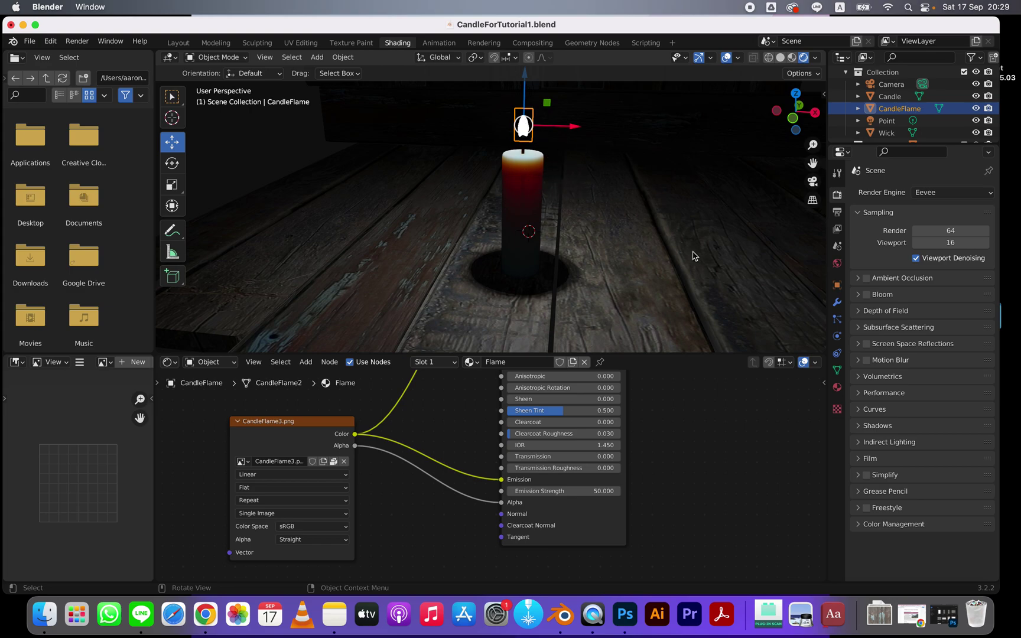
Enable Bloom in the Eevee render settings, inspect the glowing flame from several angles, and look through the camera.
click(867, 295)
scroll(683, 282, down, 5)
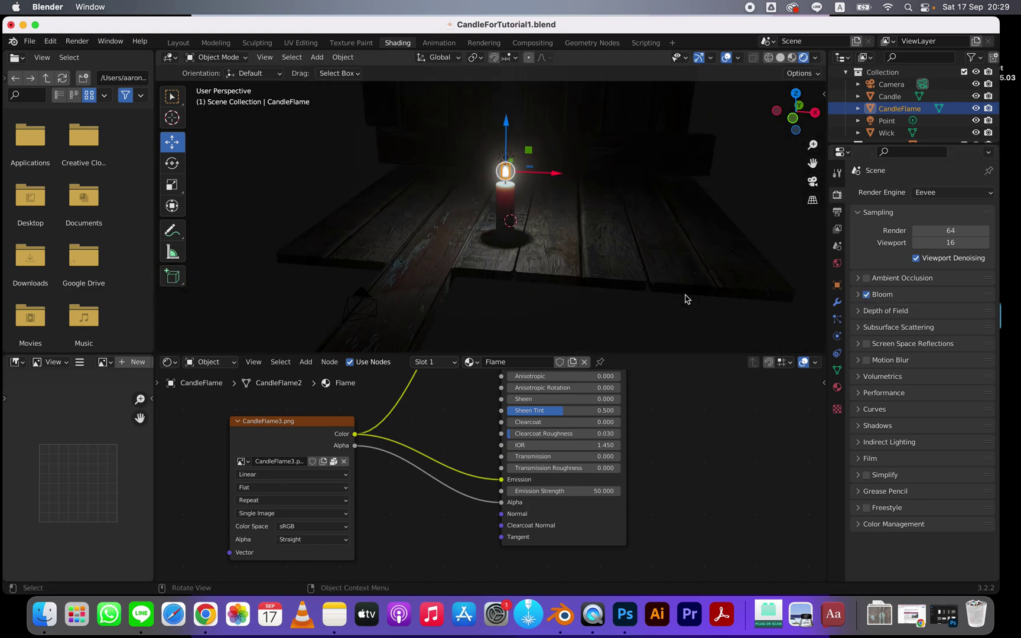
middle_drag(558, 255, 572, 249)
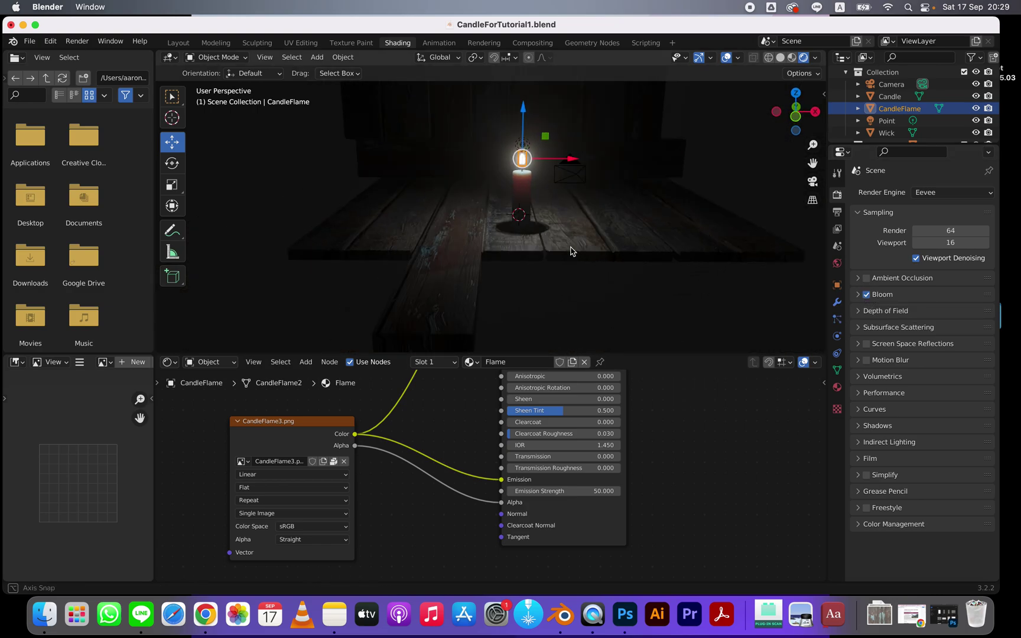
click(728, 186)
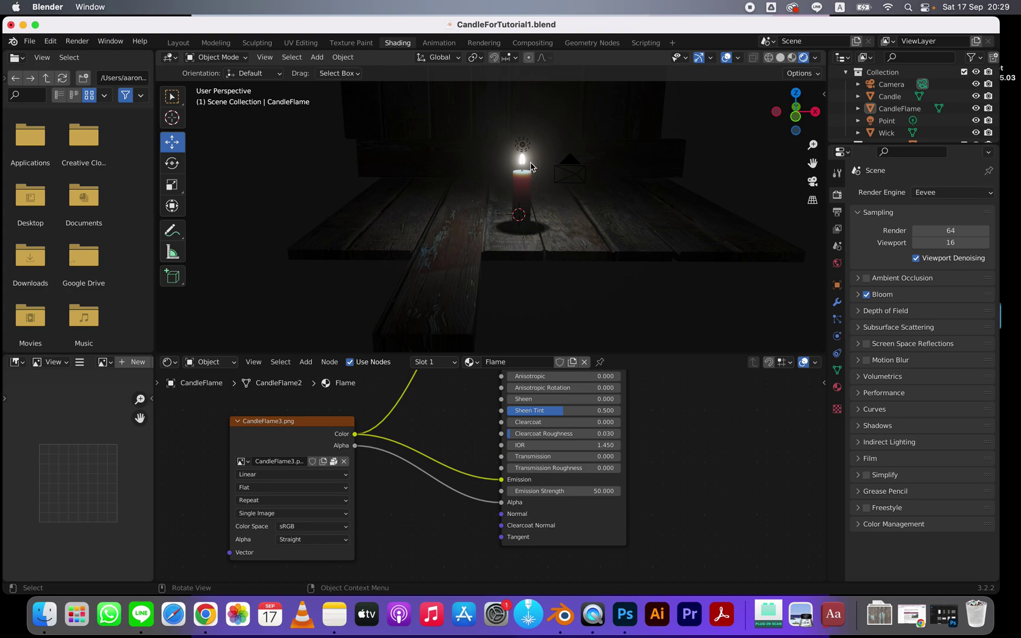
middle_drag(529, 179, 536, 228)
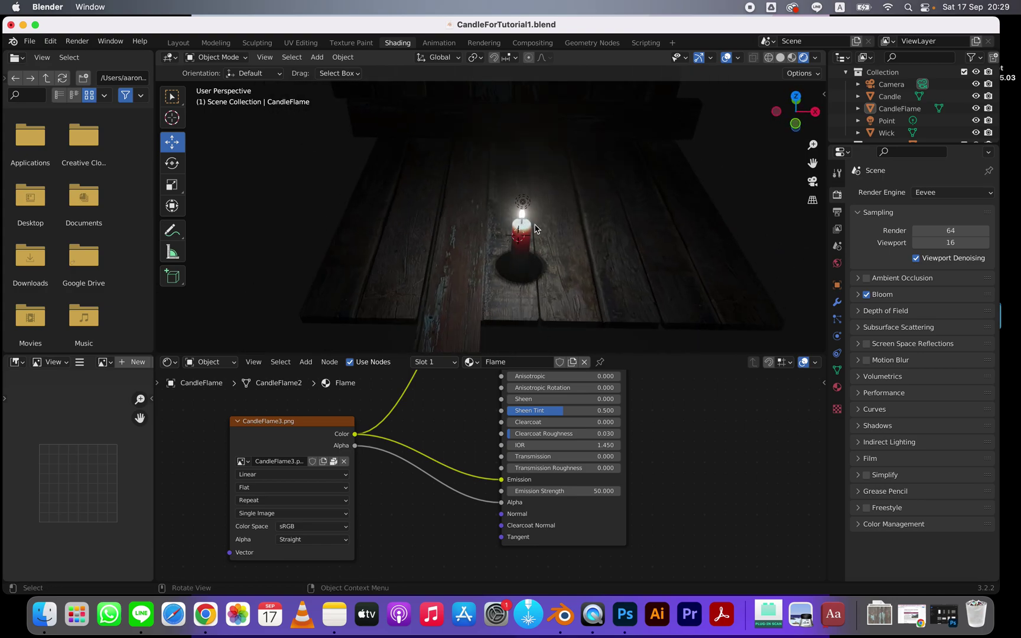
scroll(539, 219, up, 3)
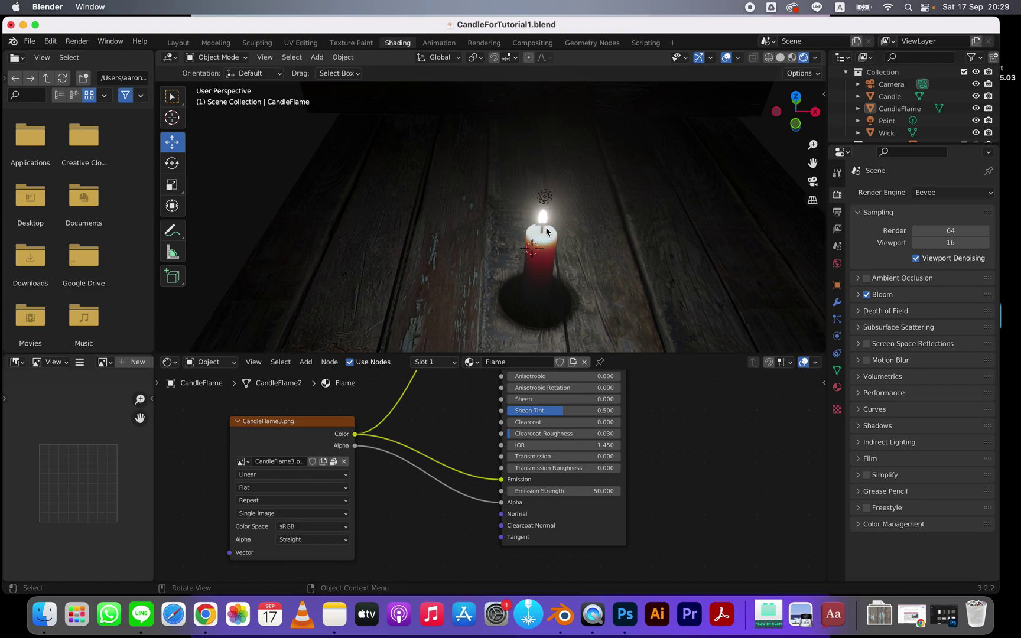
middle_drag(558, 263, 553, 229)
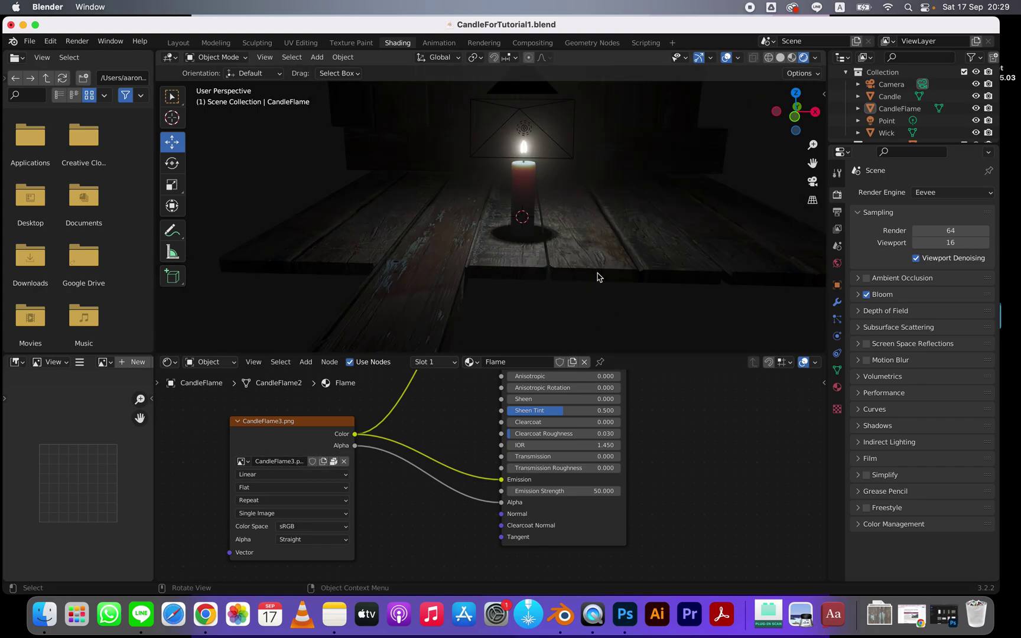
key(KP_0)
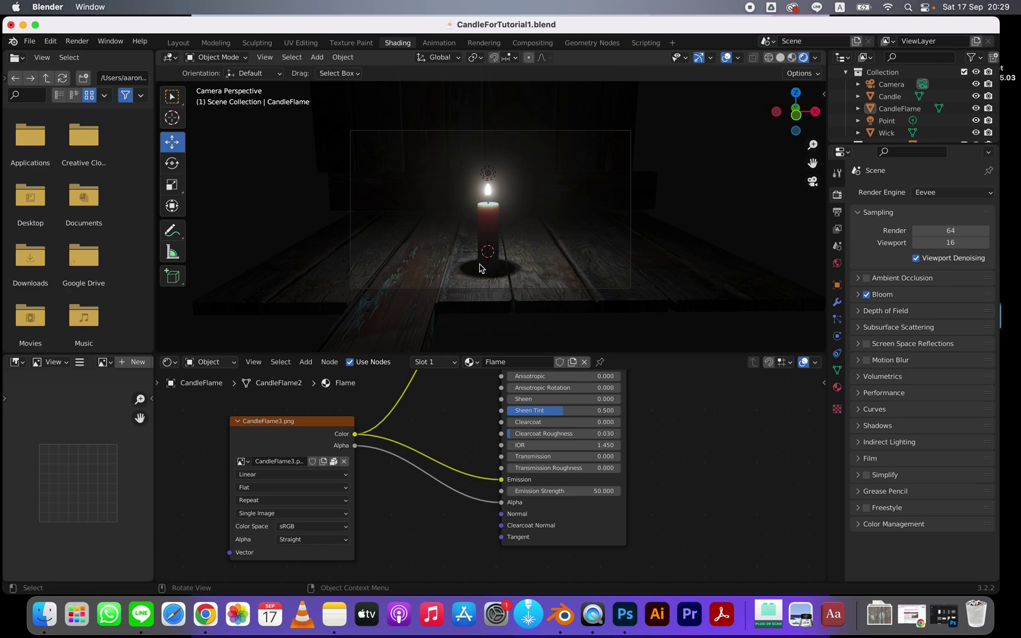
In the Layout workspace, test Eevee Subsurface Scattering sample counts of 5 and 6, and raise the count again.
click(178, 42)
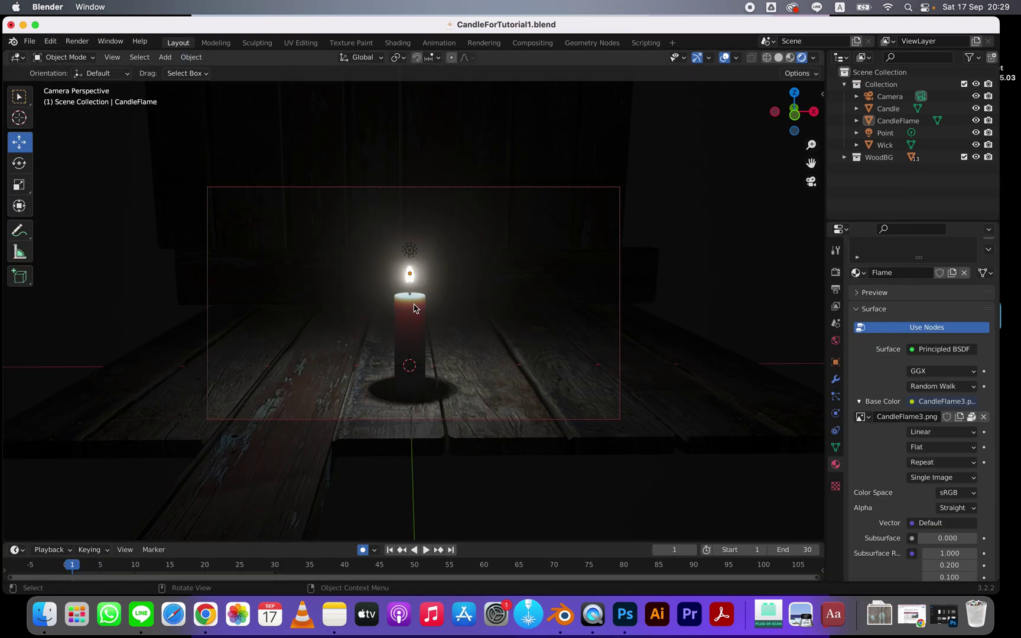
click(835, 289)
click(836, 273)
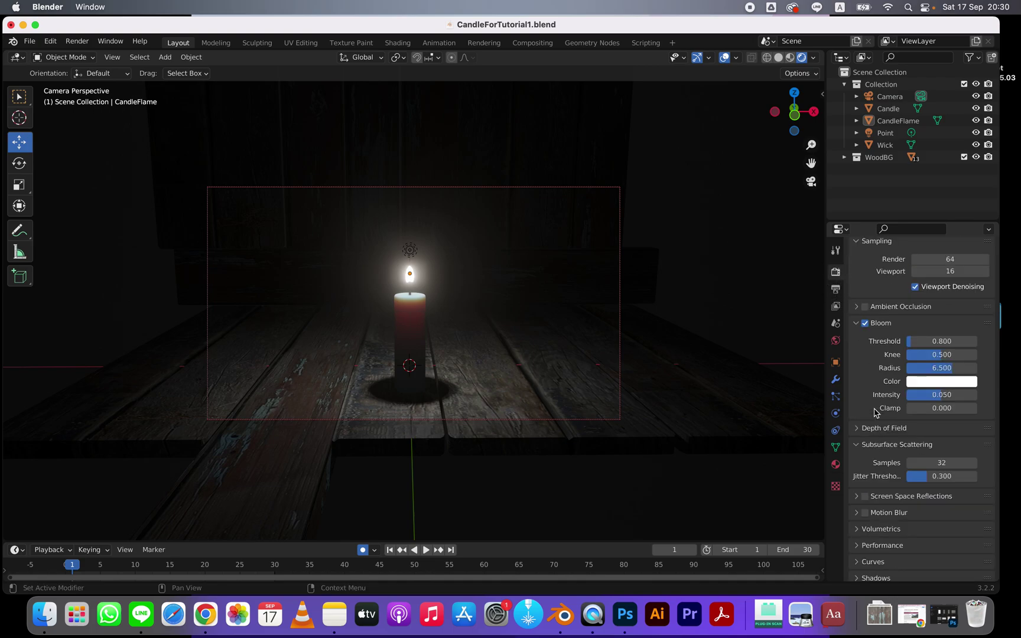
click(953, 462)
key(Return)
drag(929, 459, 960, 459)
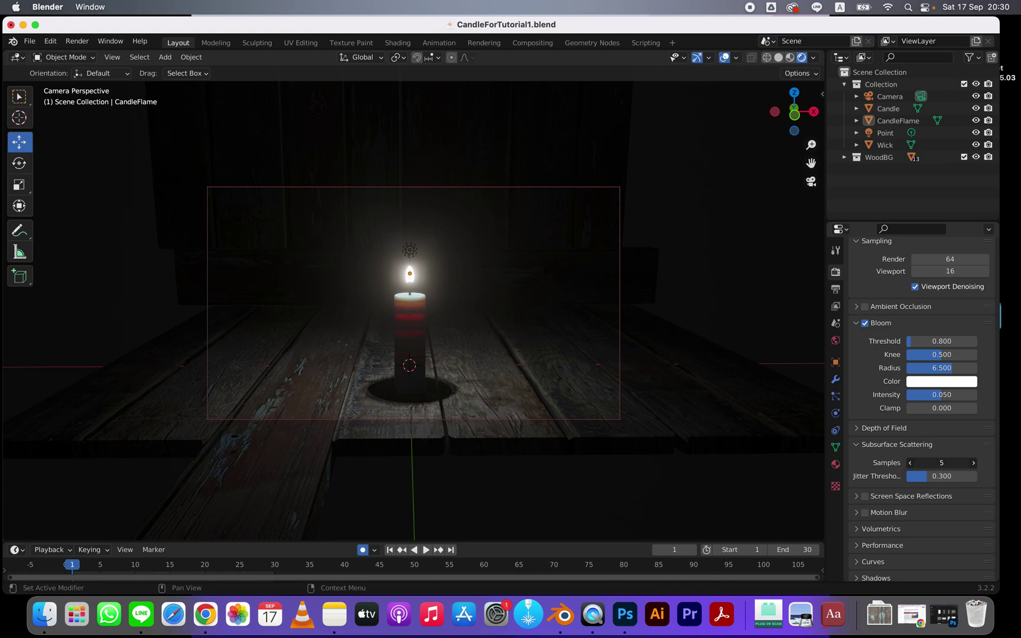
drag(944, 459, 943, 459)
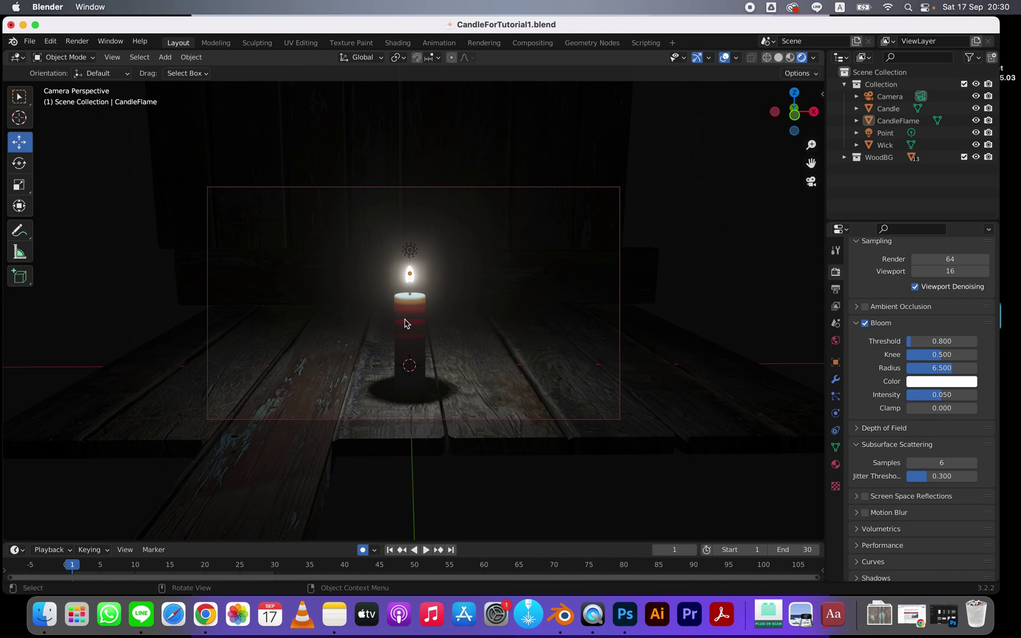
drag(928, 459, 963, 459)
Tune the Subsurface Scattering Scale of the front candle's material, trying 7 and settling on 6.
click(405, 321)
click(835, 465)
click(926, 401)
text(7.6)
key(Return)
drag(947, 401, 963, 402)
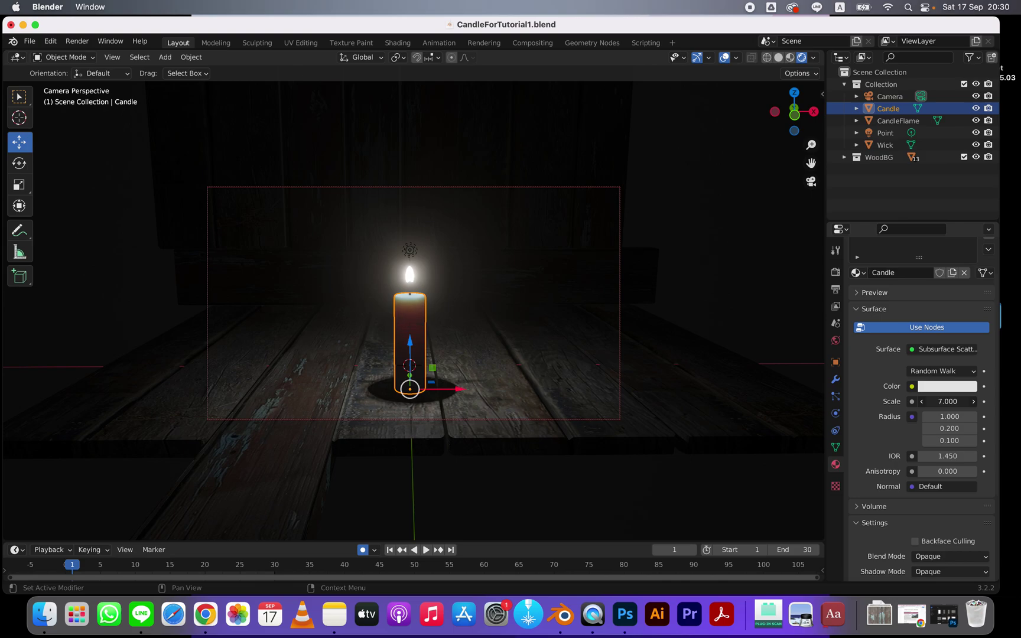
click(779, 306)
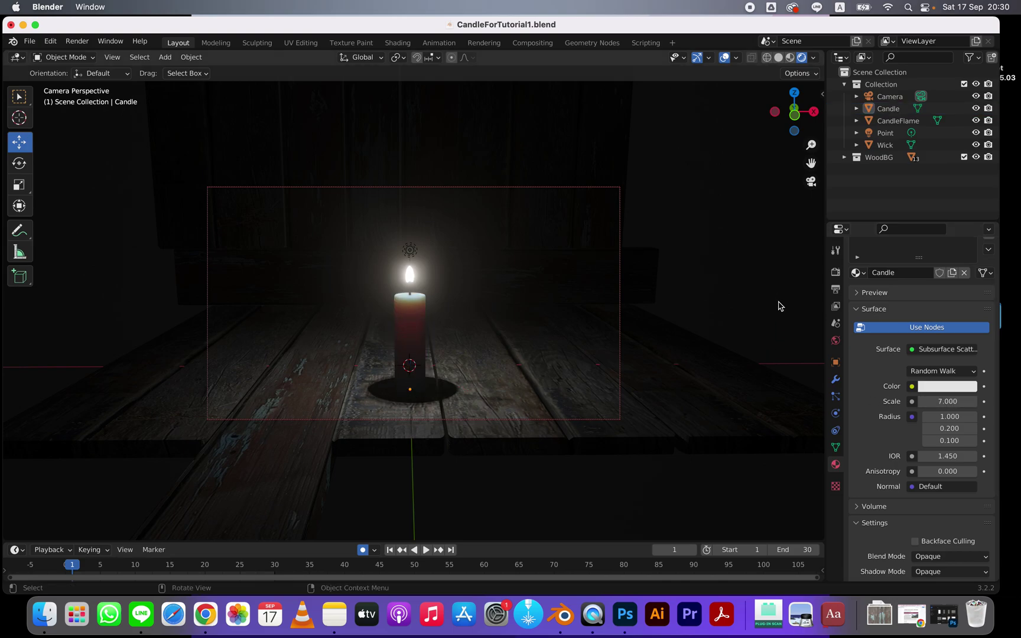
click(950, 402)
text(6)
key(Return)
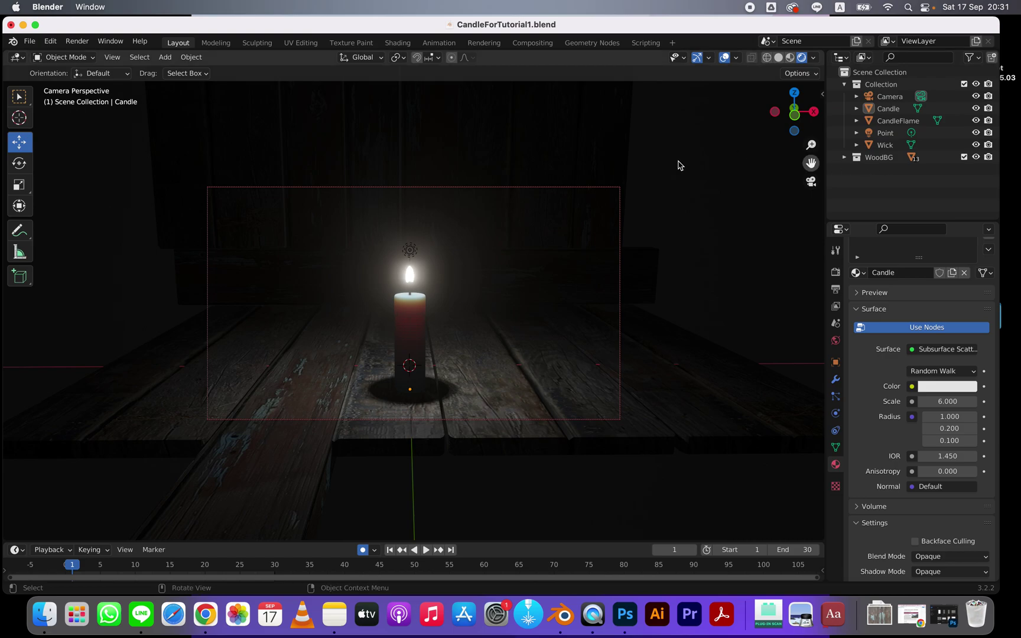
Duplicate the Candle, CandleFlame, Point light and Wick together in right view, placing the copy about 23.8 m along Y near the back wall.
click(892, 111)
shift+click(888, 145)
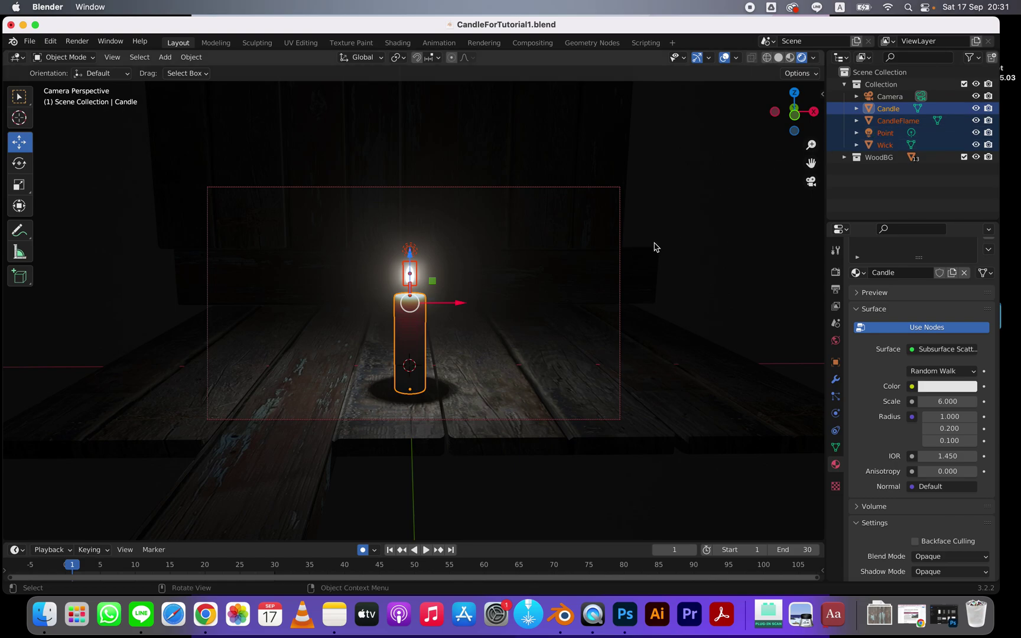
key(KP_1)
key(KP_3)
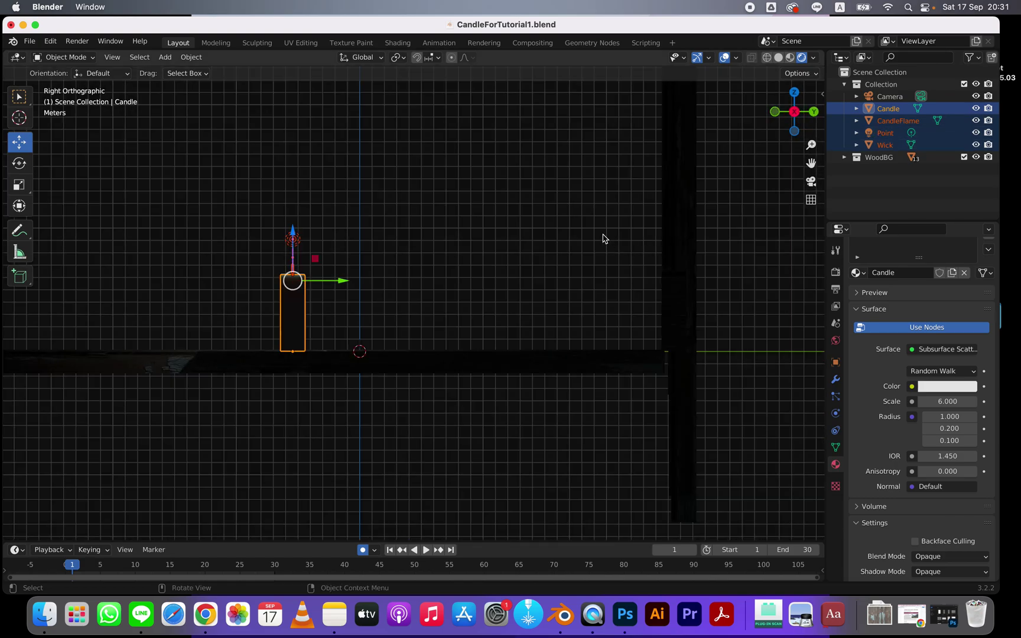
key(shift+d)
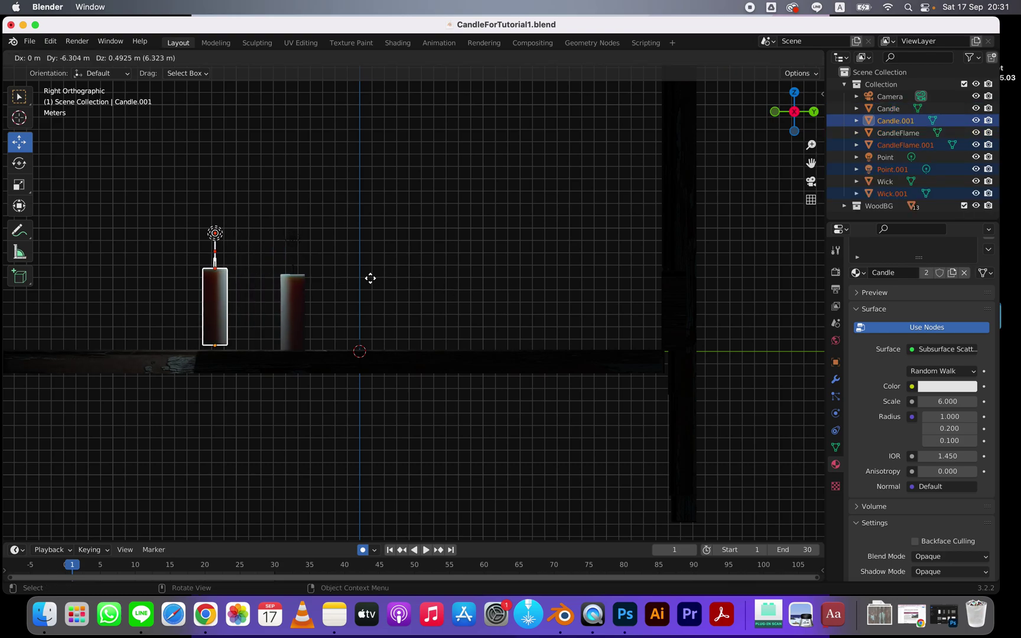
click(742, 284)
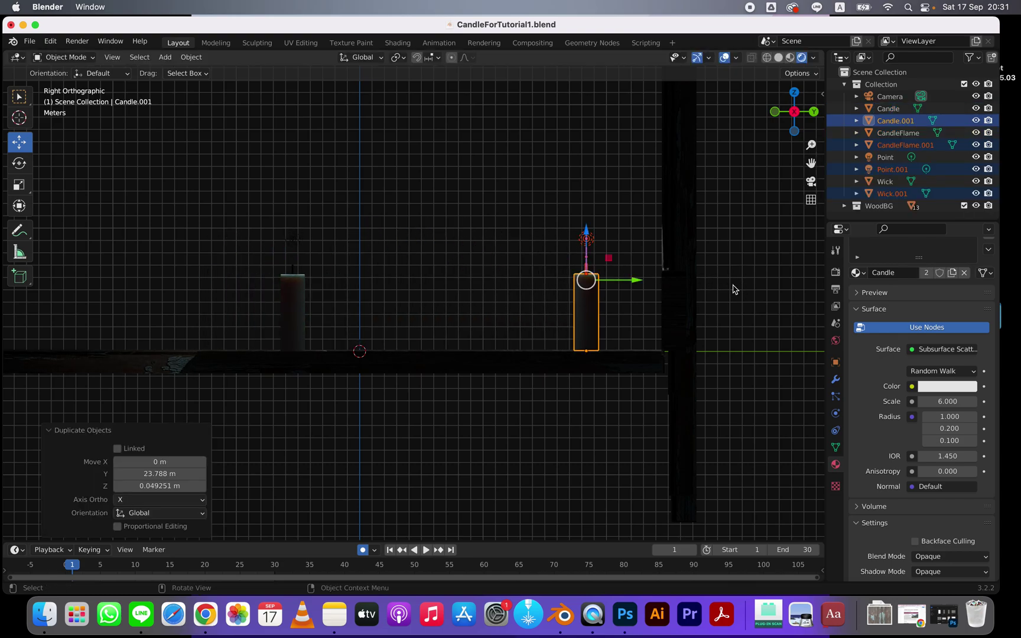
In camera view, move the duplicated candle set along the X axis so it stands behind and right of the front candle, and deselect everything.
key(KP_0)
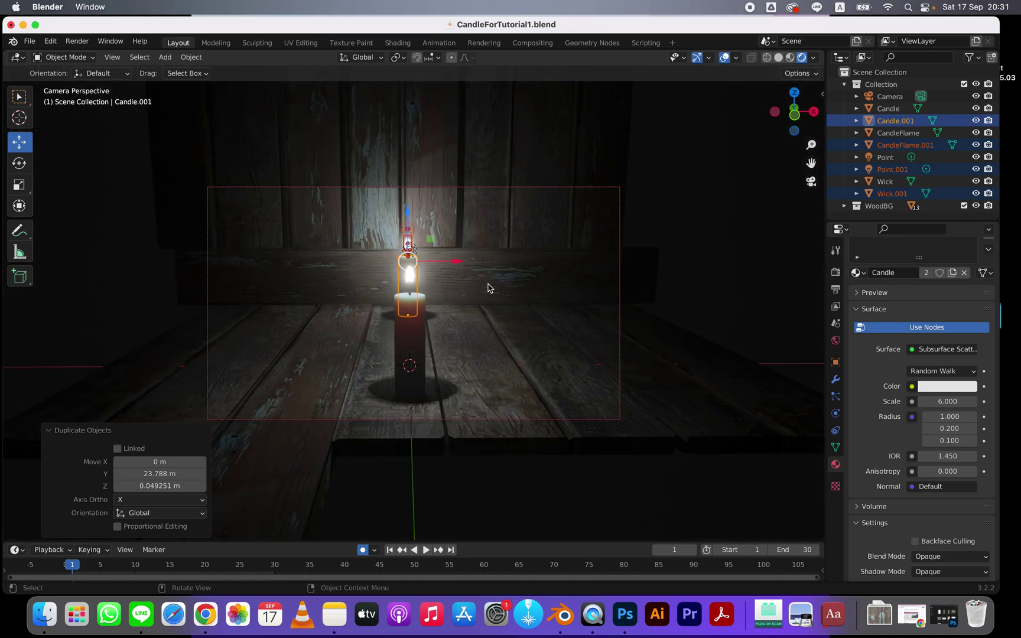
key(g)
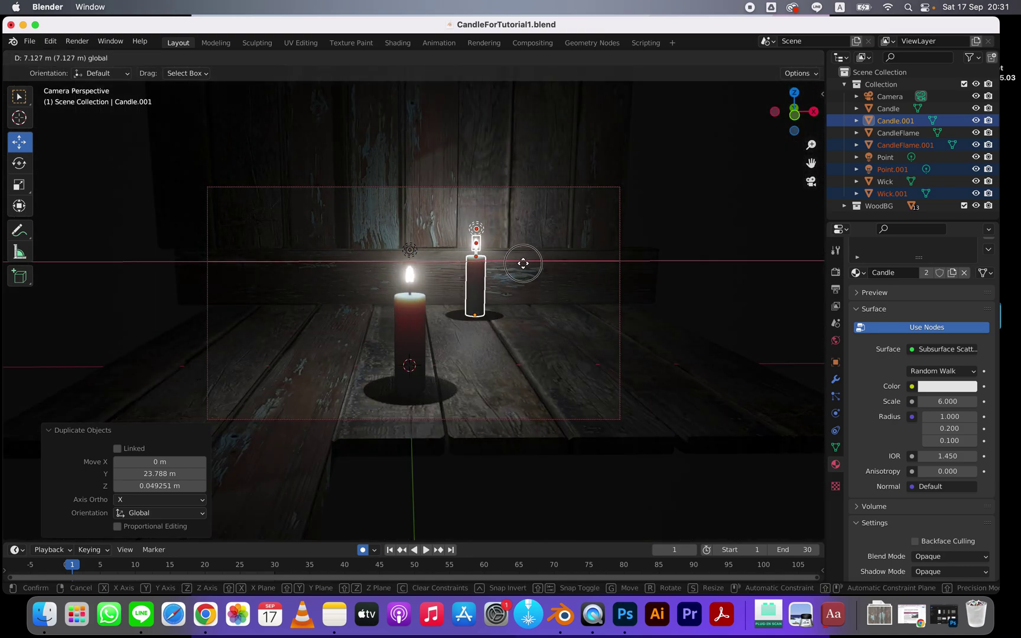
click(548, 267)
key(alt+a)
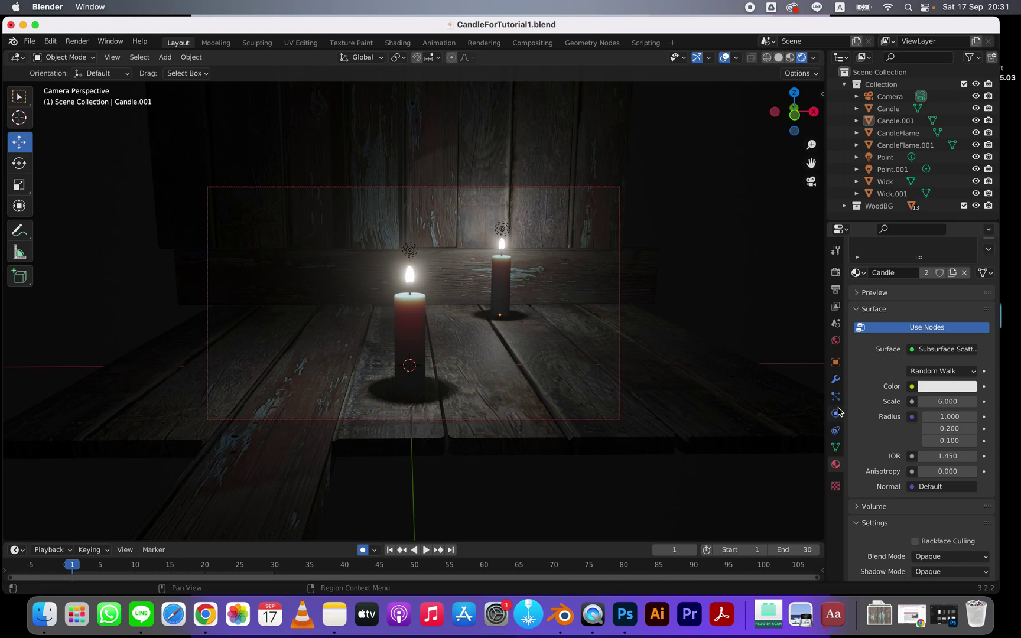
Enable Depth of Field on the Camera, focus it on the Candle object, and set the F-Stop to 0.1.
click(893, 97)
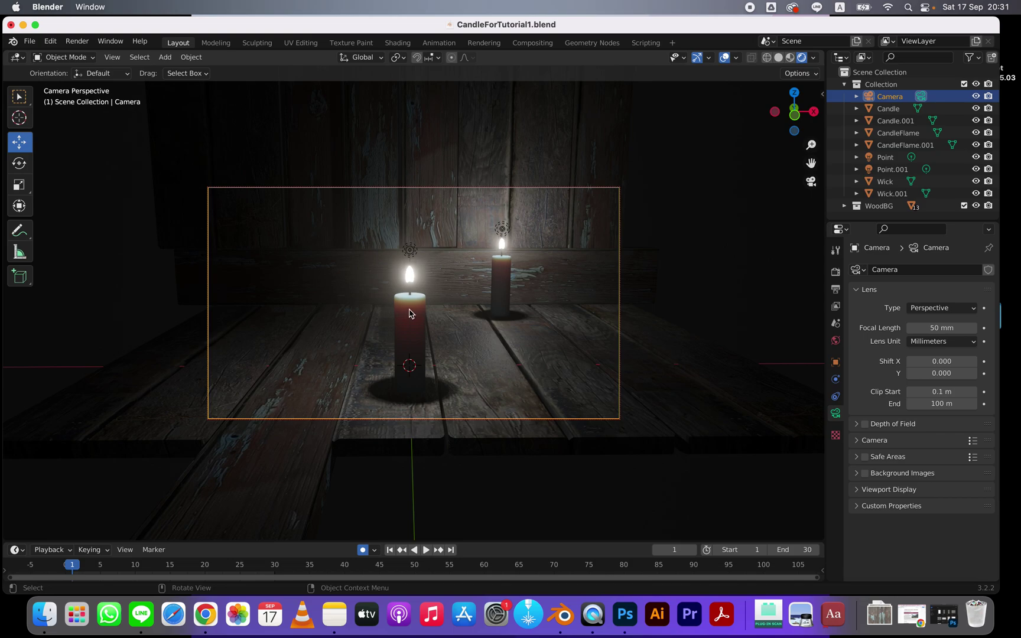
click(858, 424)
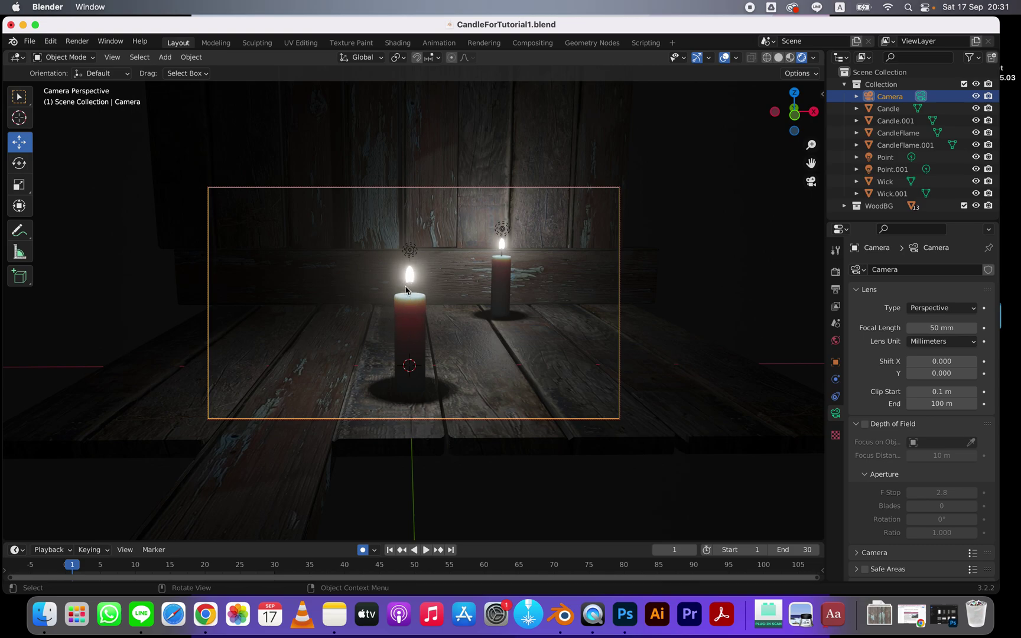
click(865, 424)
click(971, 442)
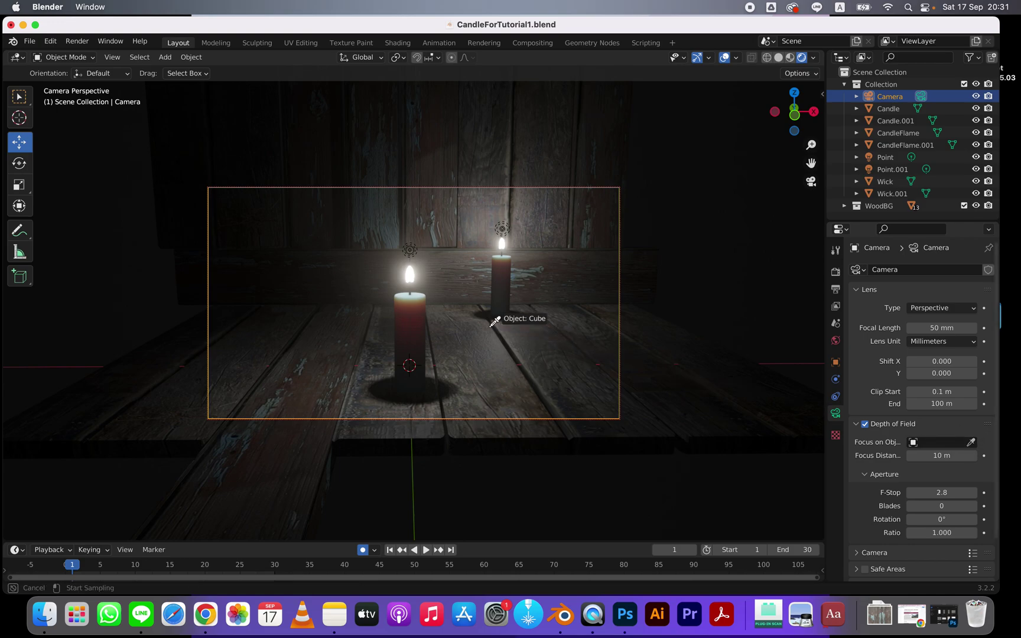
click(403, 332)
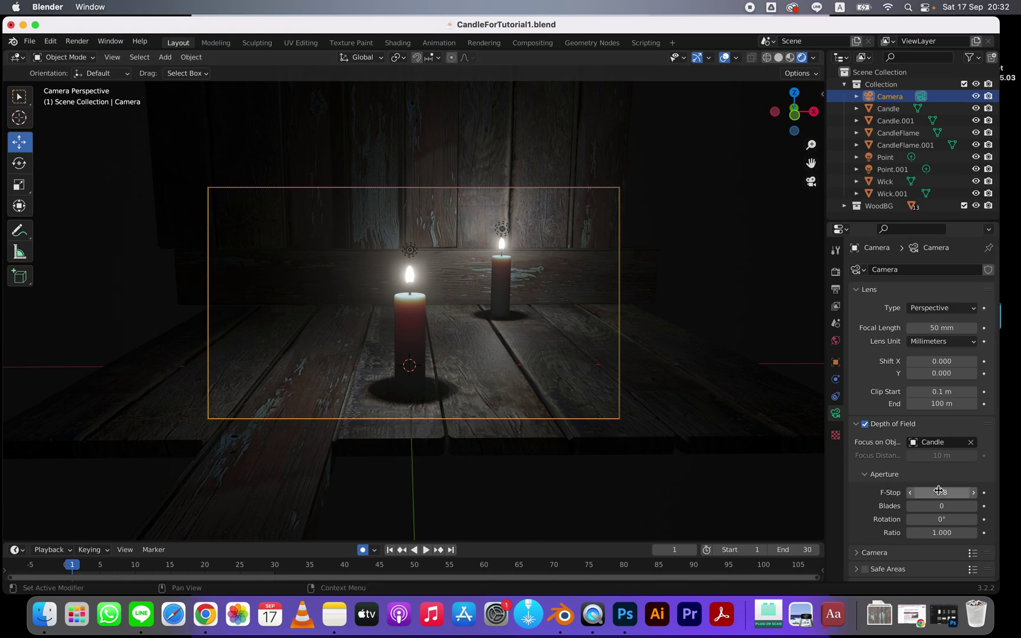
drag(944, 493, 913, 493)
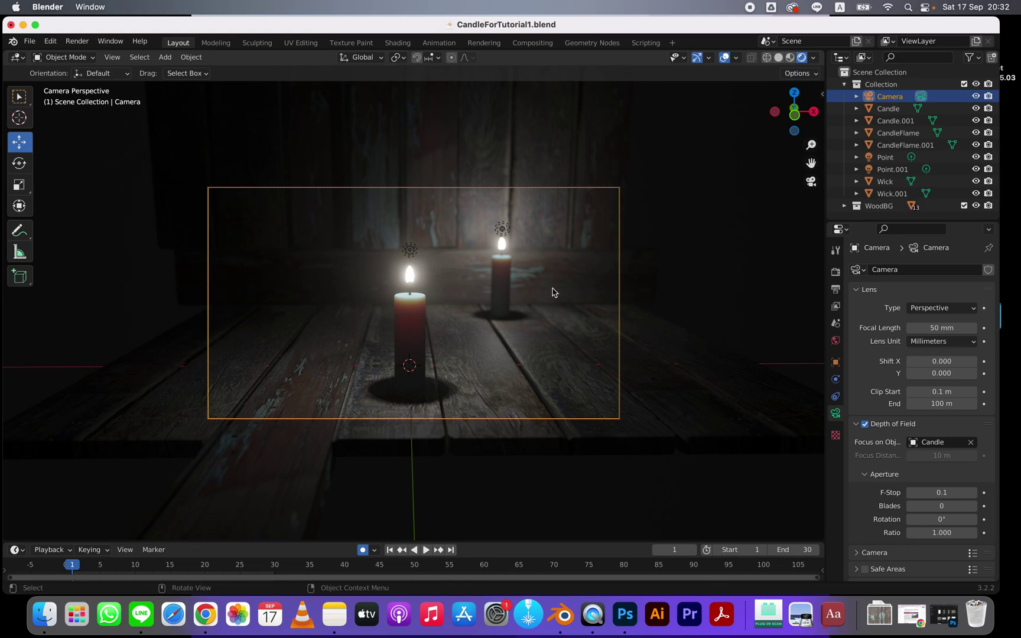
click(761, 214)
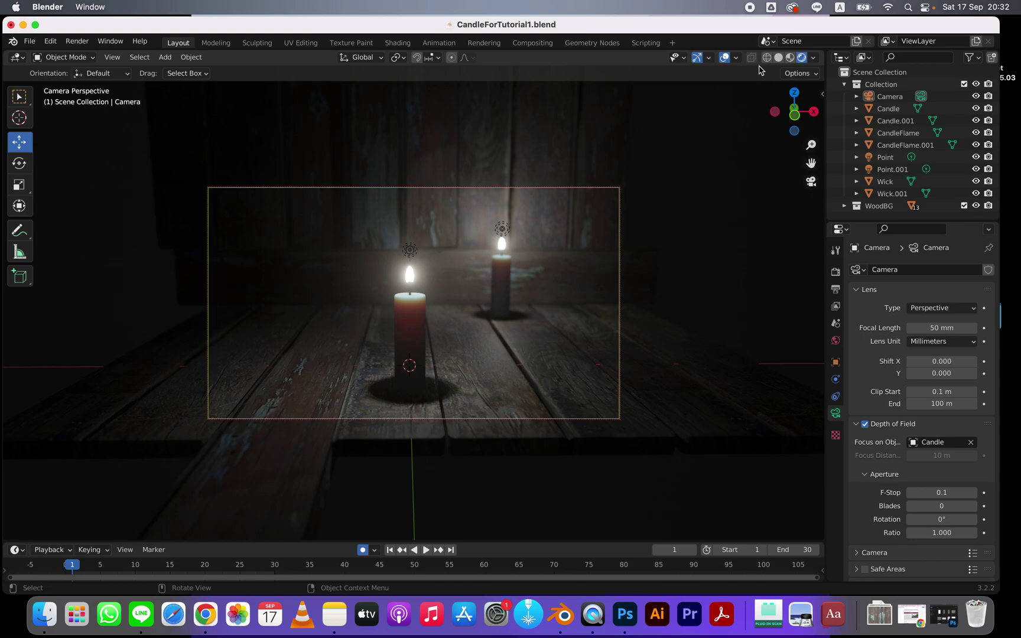
Render the current frame as an image, enlarge the render window to inspect the result, and close it.
click(87, 45)
click(93, 56)
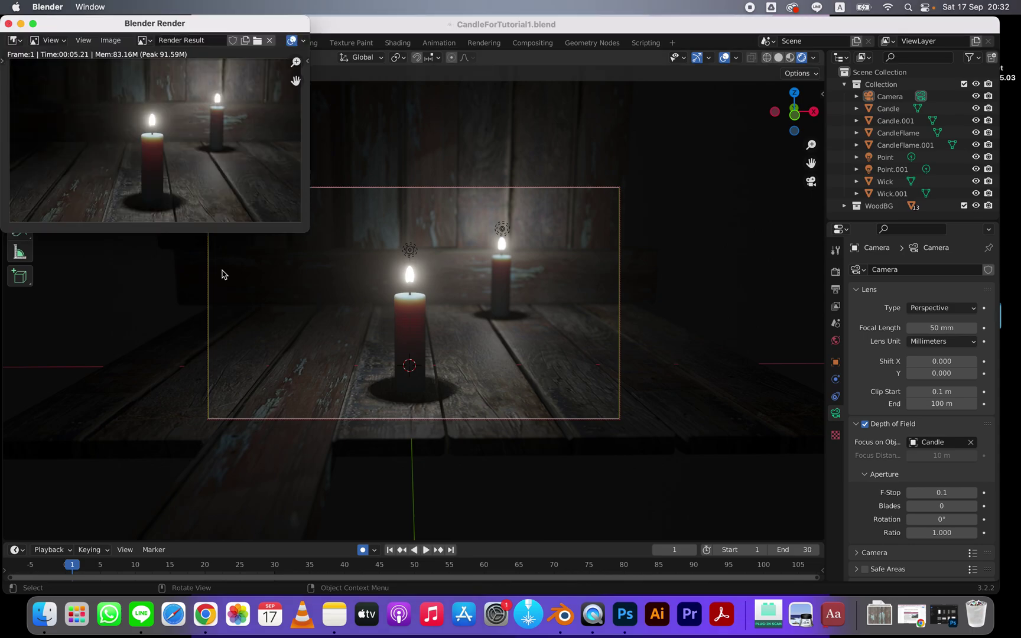
drag(212, 29, 246, 47)
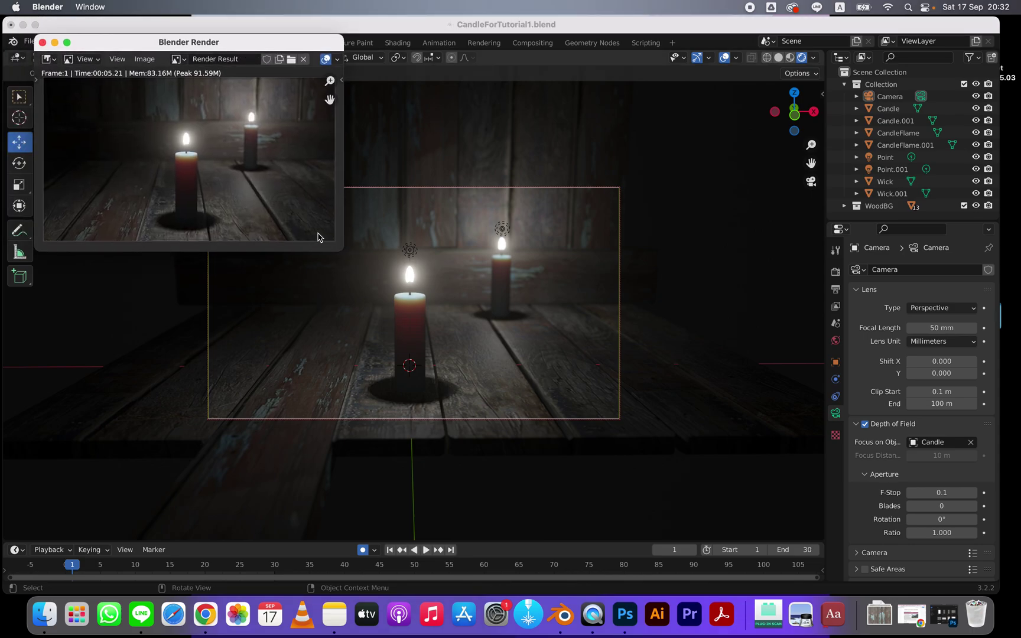
drag(345, 253, 585, 434)
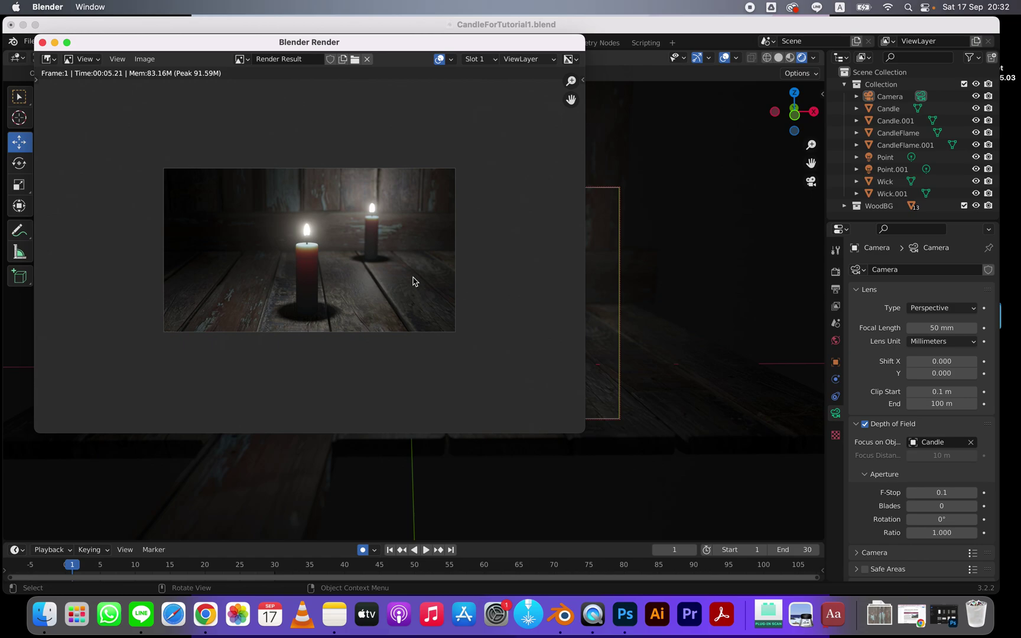
click(43, 43)
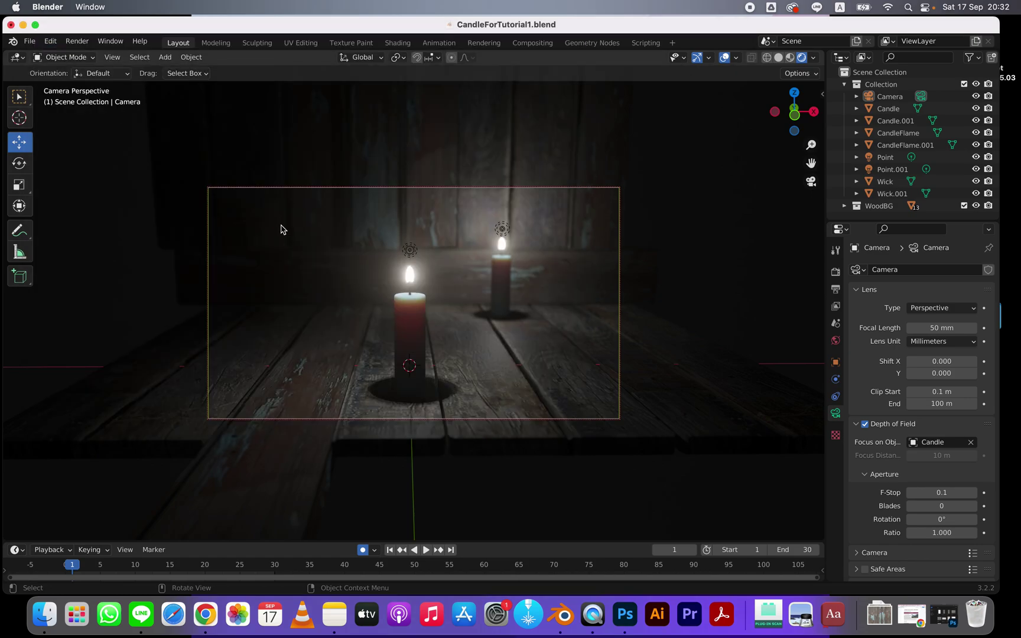